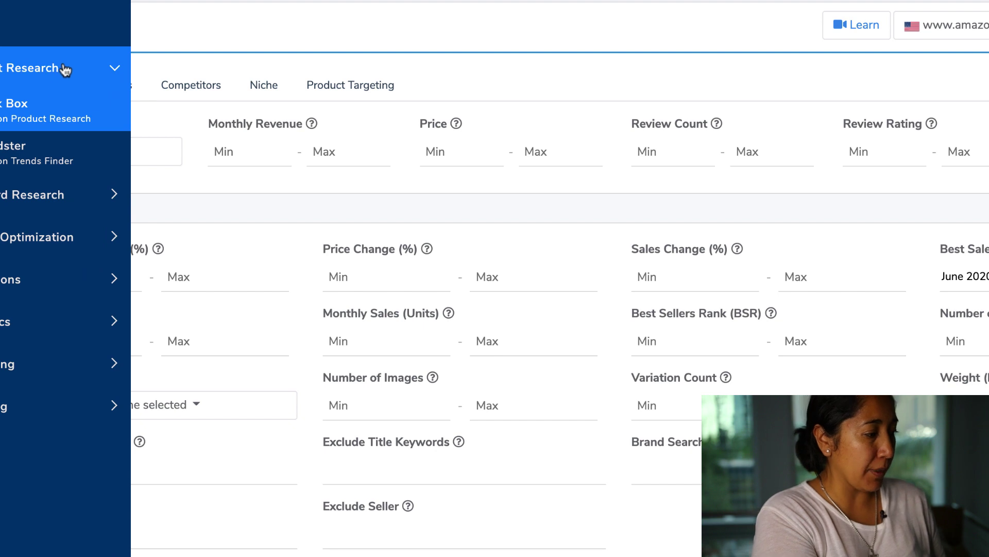
# - Start a Black Box product search and set its category to Books
pyautogui.click(58, 105)
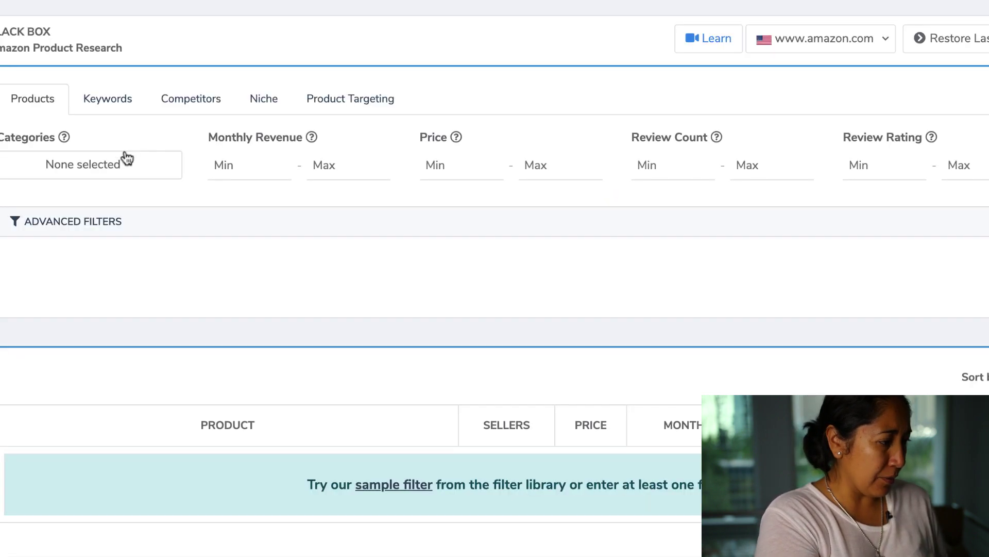
pyautogui.click(140, 169)
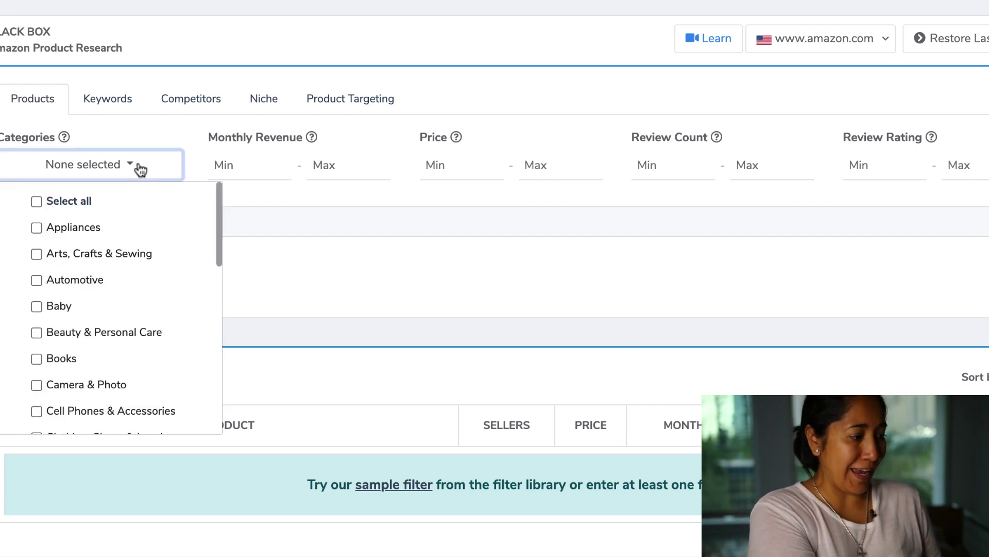
pyautogui.click(37, 359)
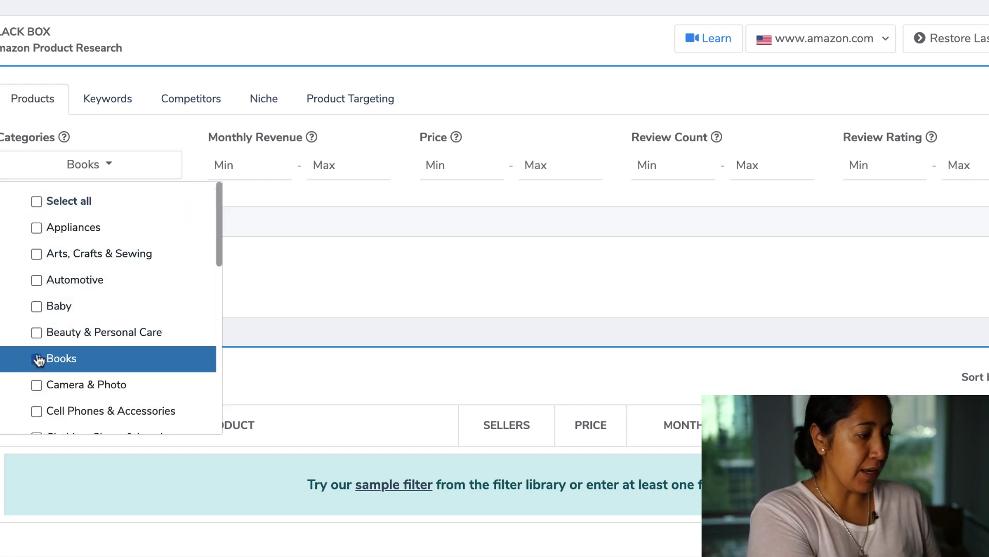
pyautogui.click(327, 290)
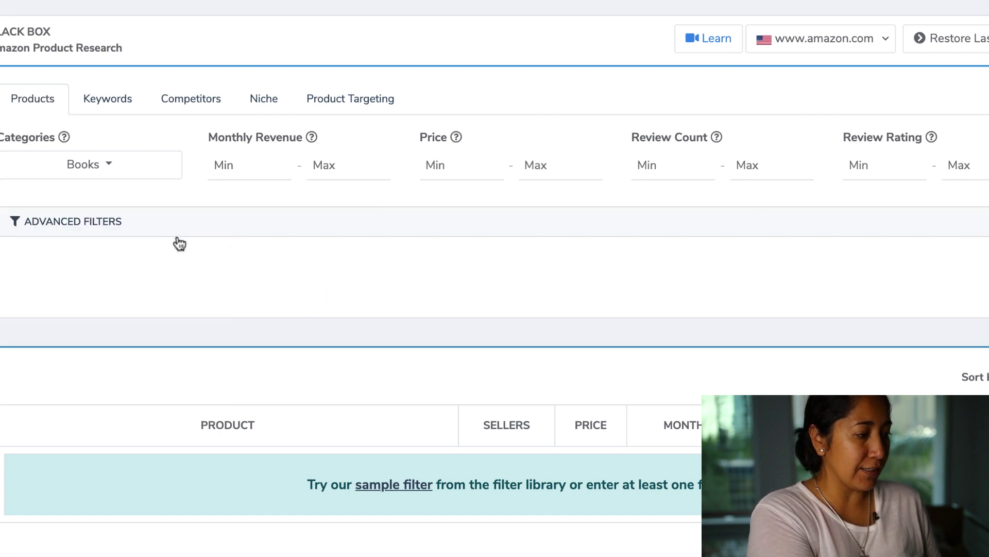
# - Expand the advanced filters, set the best sales period to June 2020, and run the product search
pyautogui.click(146, 227)
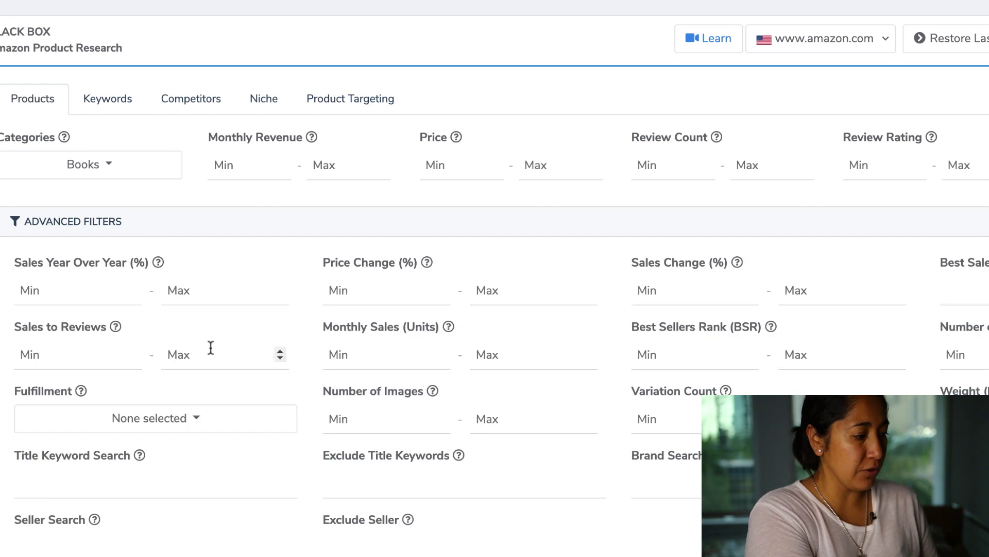
pyautogui.scroll(-1, 210, 345)
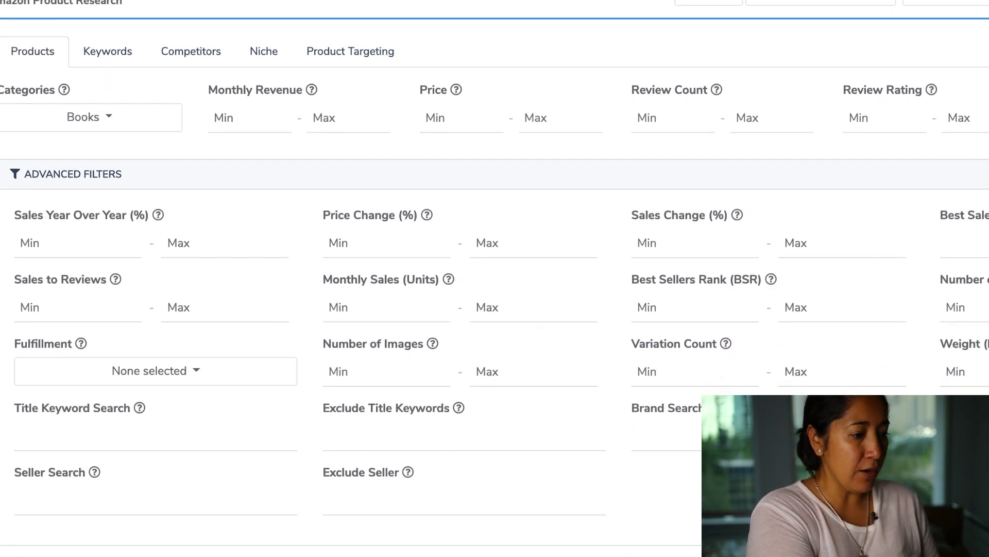
pyautogui.click(963, 247)
pyautogui.click(953, 52)
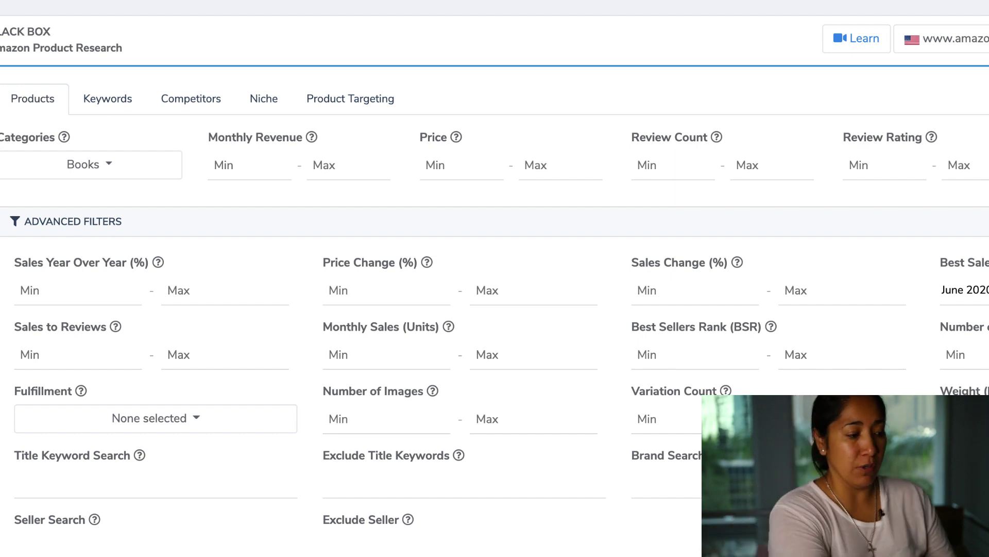
# - Sort the found books by monthly revenue, highest first
pyautogui.scroll(-6, 494, 278)
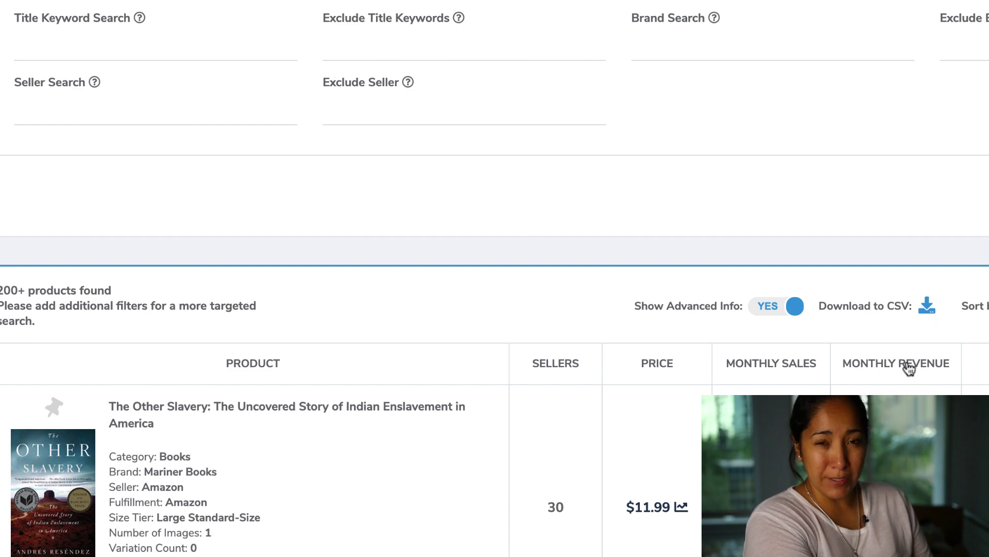
pyautogui.click(909, 367)
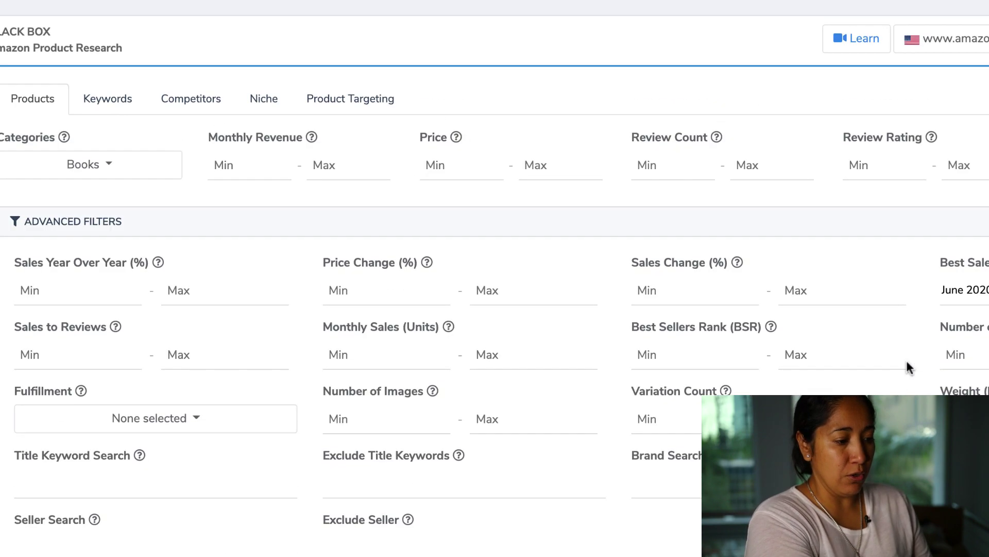
pyautogui.scroll(-5, 907, 384)
pyautogui.click(907, 386)
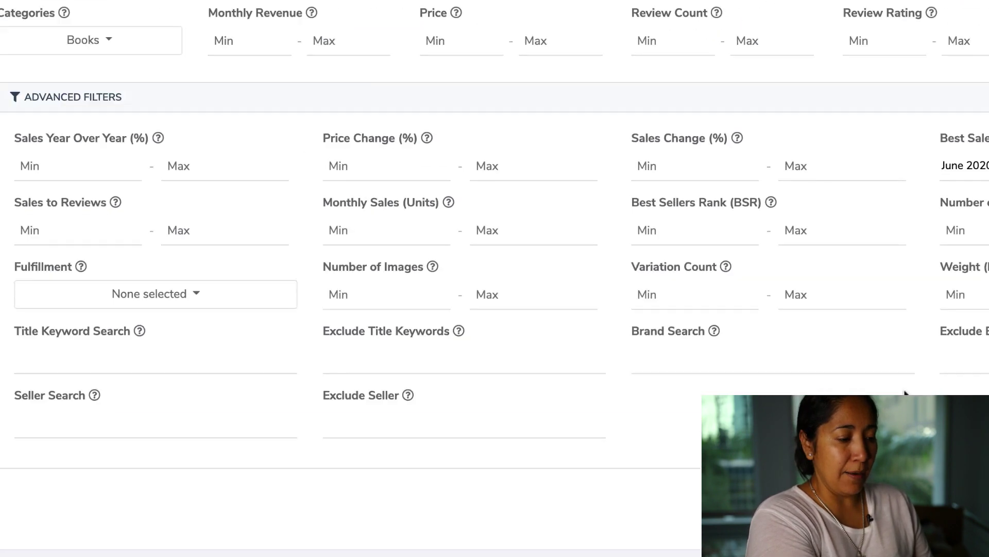
# - Examine the top-revenue books on the first results page, comparing their topics, prices, monthly sales, revenue and sales trends
pyautogui.scroll(-6, 904, 394)
pyautogui.scroll(-3, 905, 394)
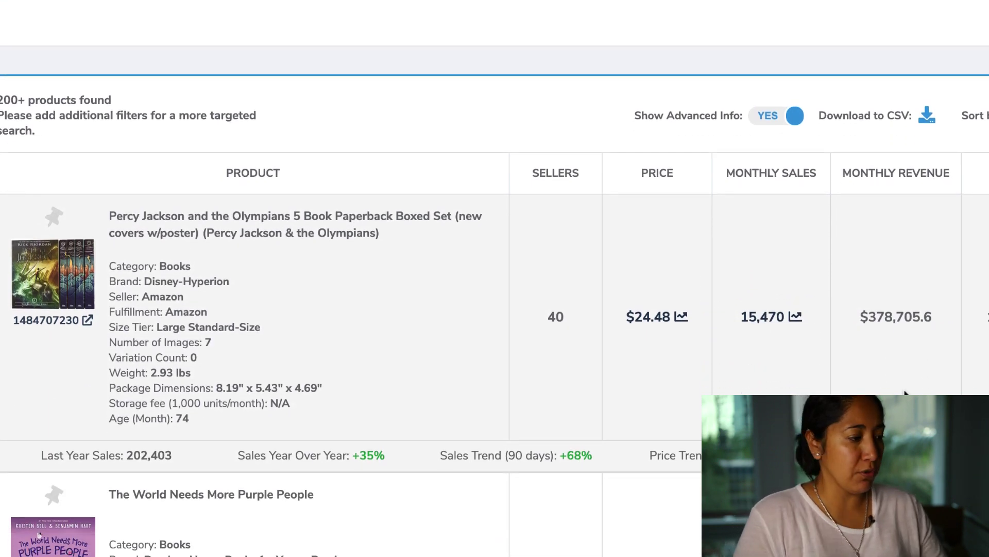
pyautogui.scroll(-2, 906, 394)
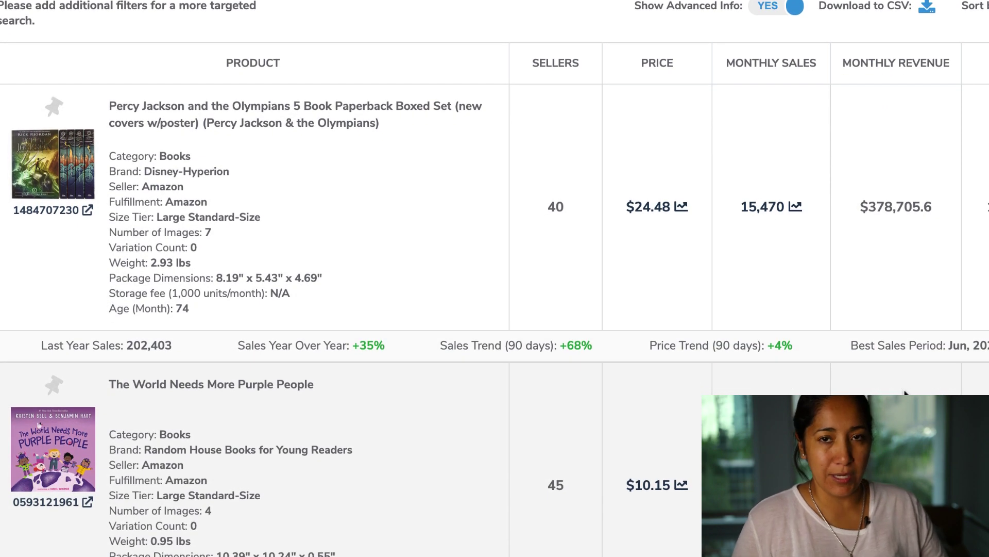
pyautogui.scroll(-1, 905, 395)
pyautogui.scroll(-10, 905, 394)
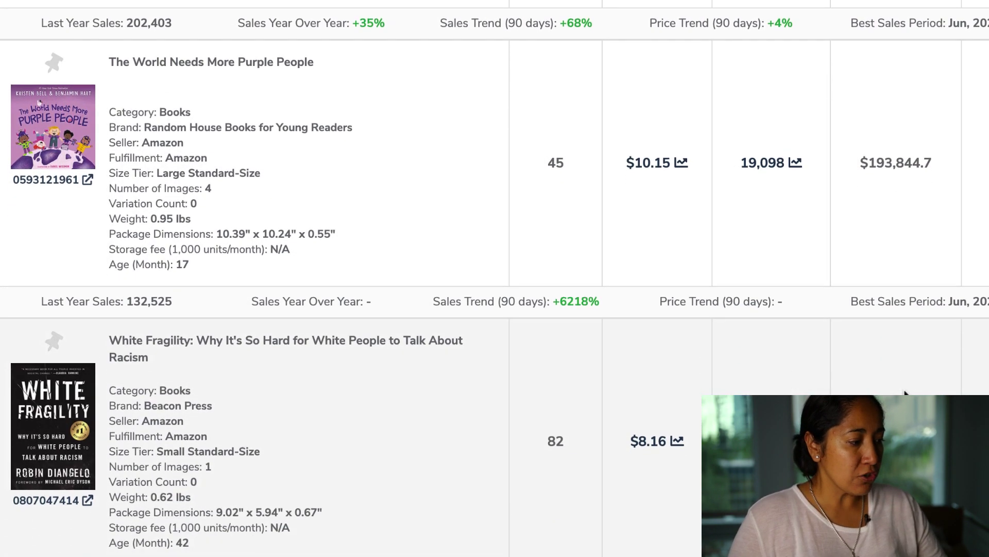
pyautogui.scroll(-5, 905, 394)
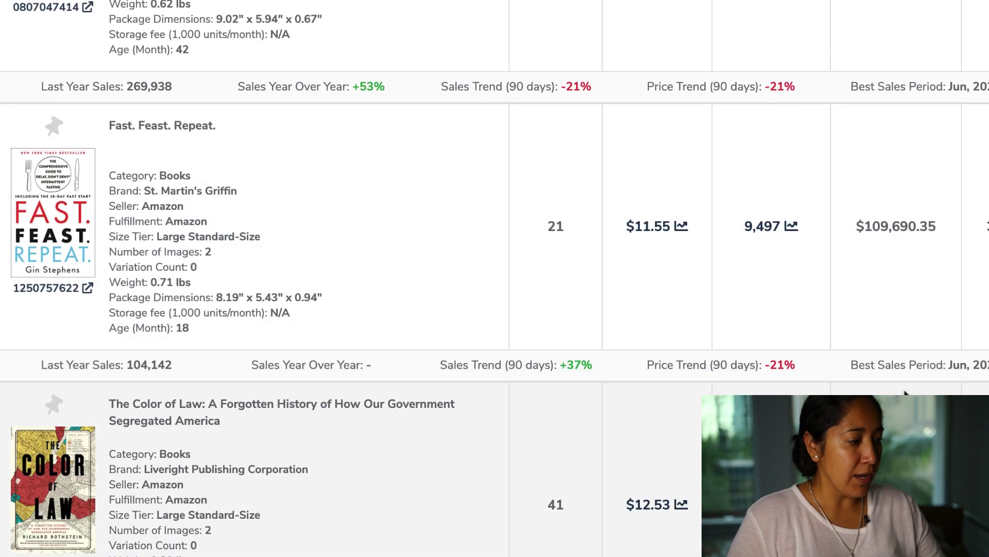
pyautogui.scroll(-7, 419, 265)
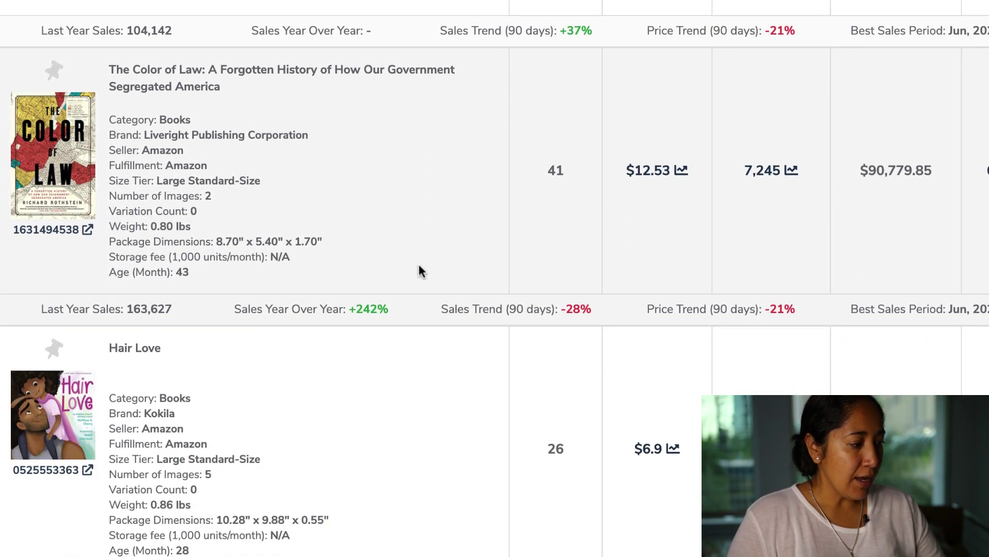
pyautogui.scroll(-2, 418, 347)
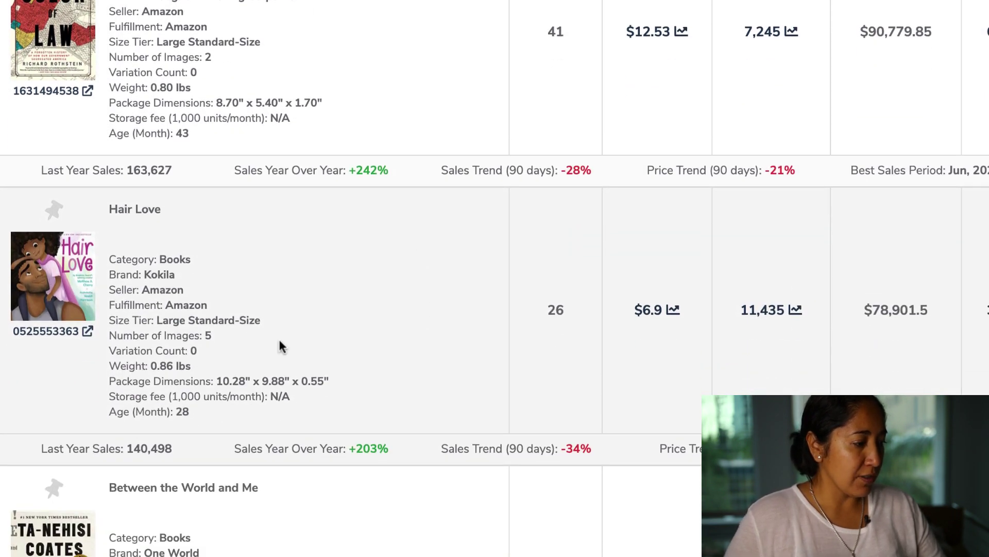
pyautogui.scroll(-4, 333, 340)
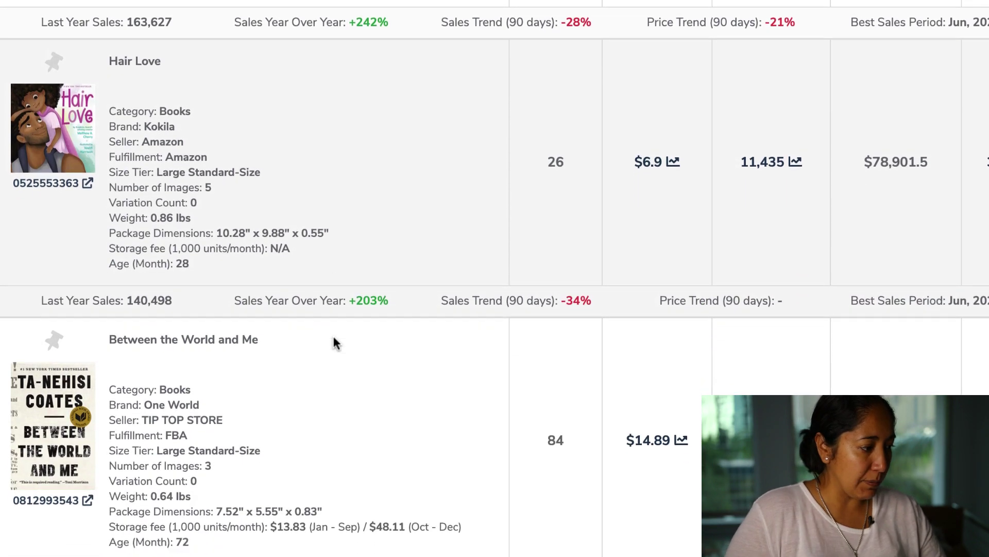
pyautogui.scroll(-2, 335, 342)
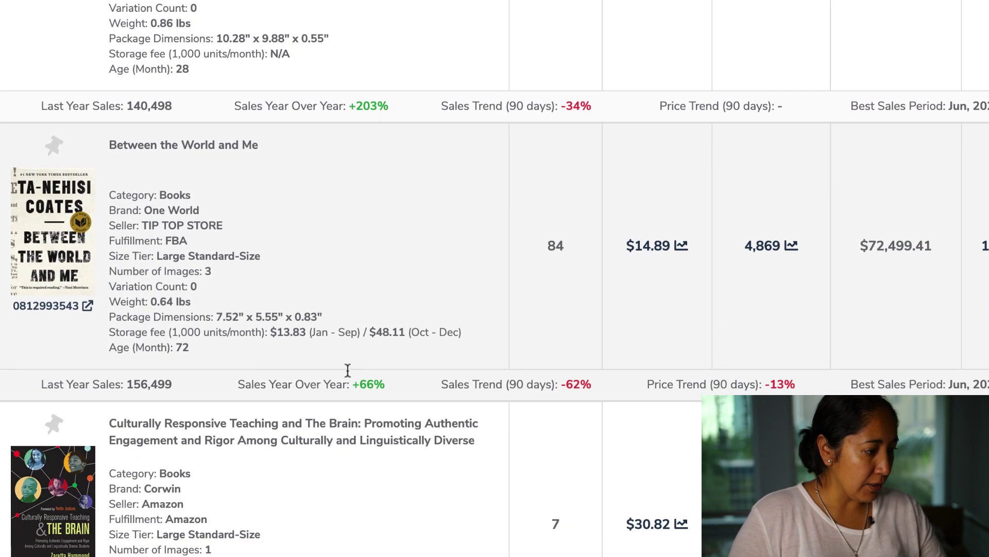
pyautogui.scroll(-2, 373, 426)
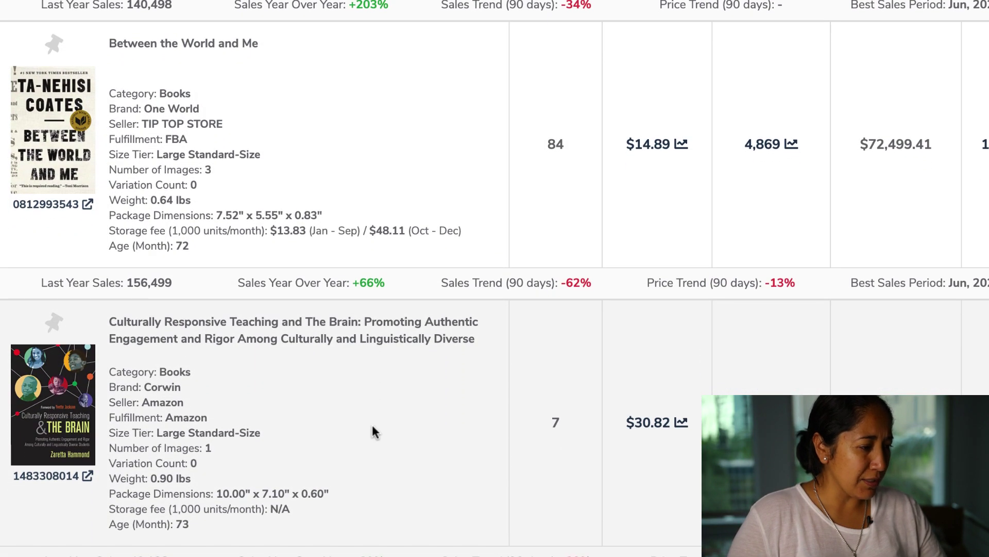
pyautogui.scroll(-3, 373, 428)
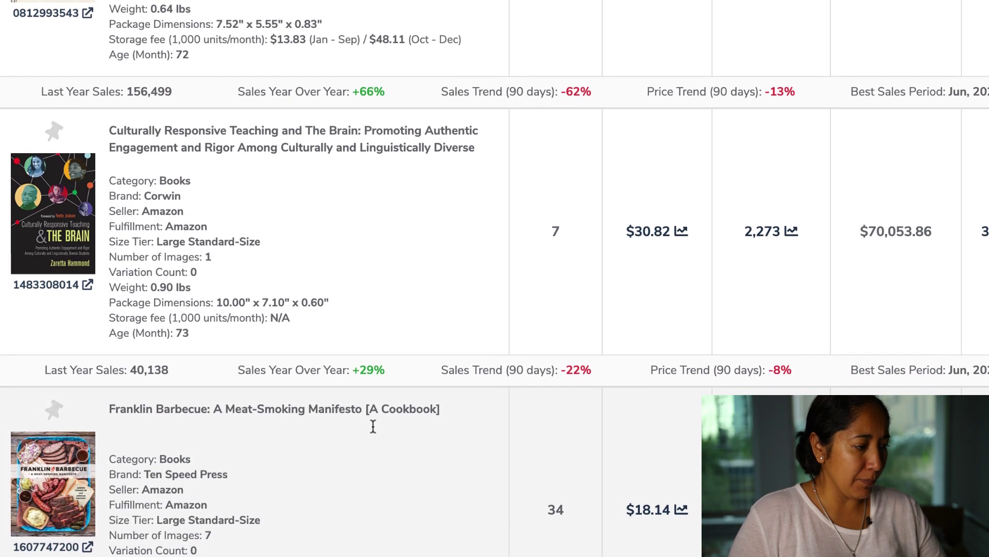
pyautogui.scroll(-3, 373, 427)
pyautogui.scroll(-1, 372, 426)
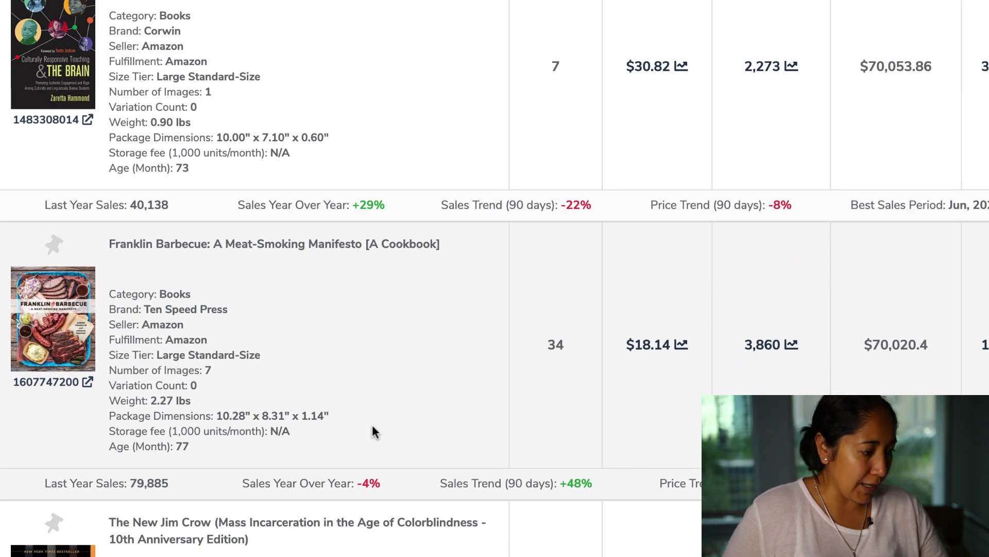
pyautogui.scroll(-8, 372, 427)
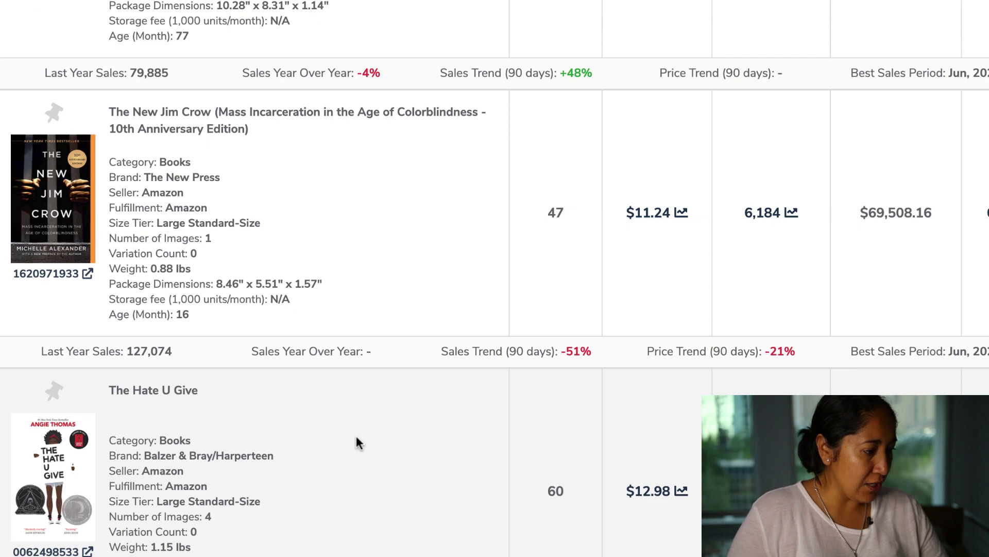
pyautogui.scroll(-4, 356, 441)
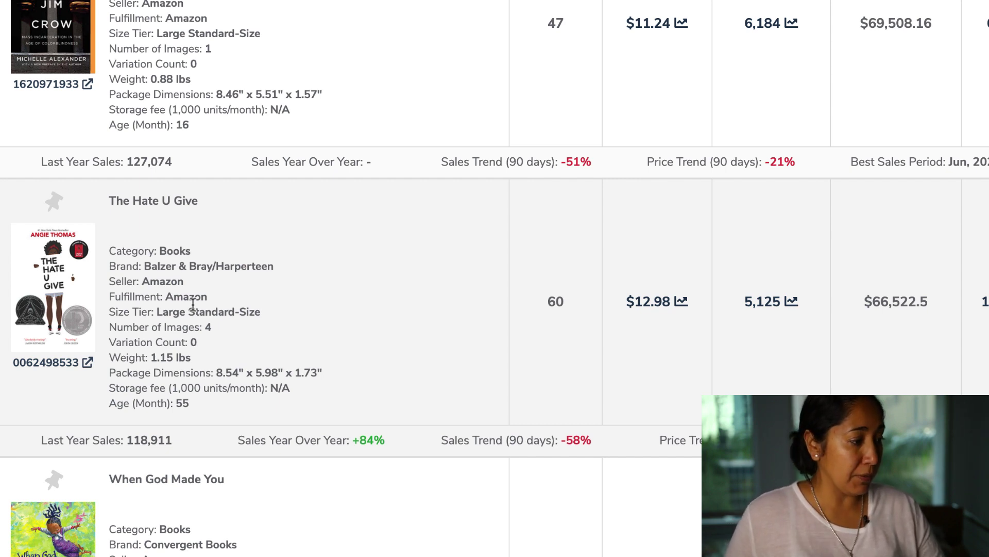
pyautogui.scroll(-3, 192, 304)
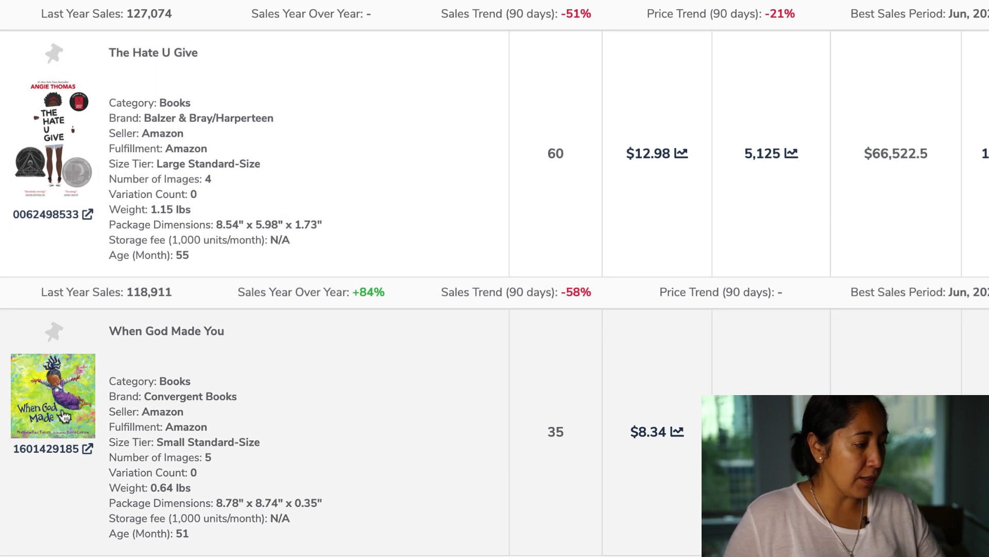
pyautogui.scroll(-5, 346, 391)
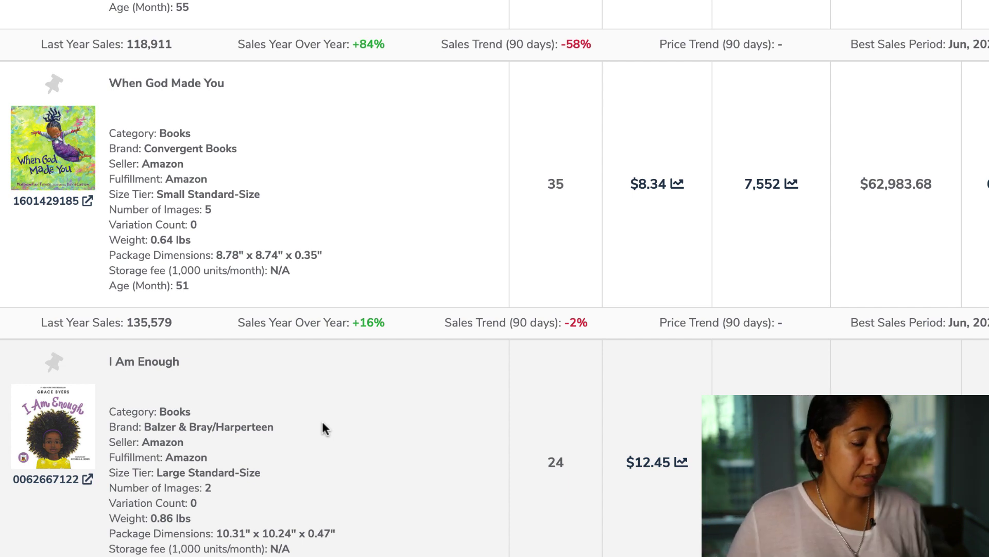
pyautogui.scroll(-2, 323, 422)
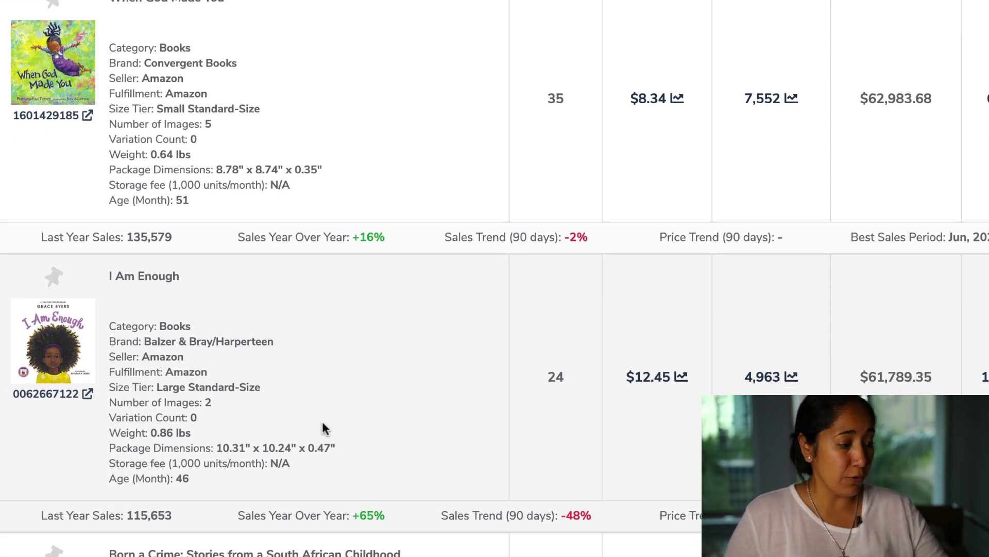
pyautogui.scroll(-3, 323, 422)
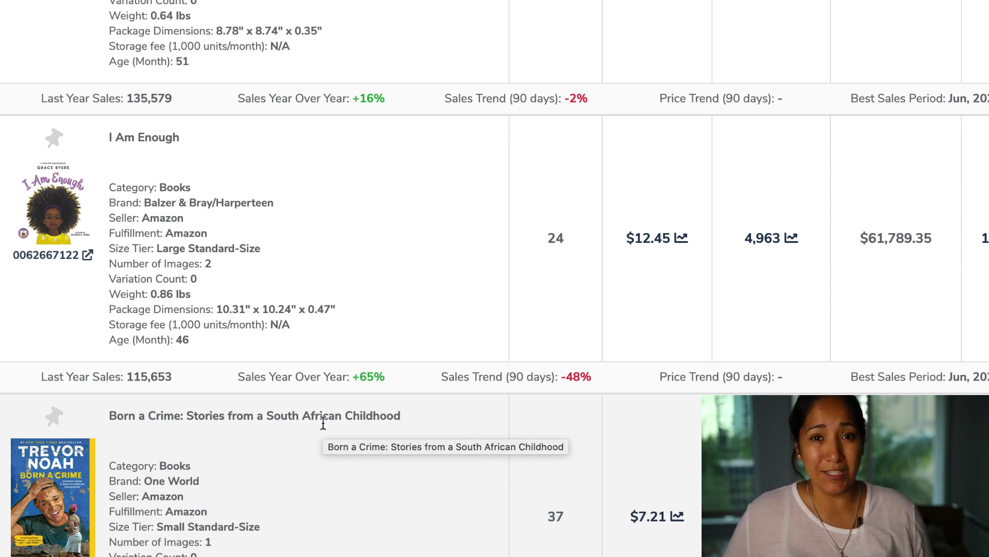
pyautogui.scroll(-3, 323, 422)
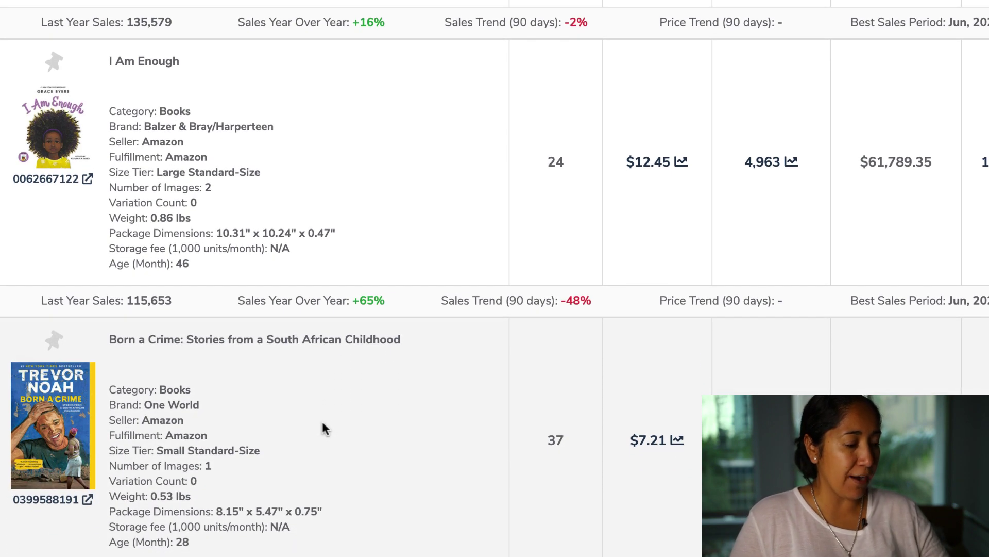
pyautogui.scroll(-5, 323, 423)
pyautogui.scroll(-10, 323, 429)
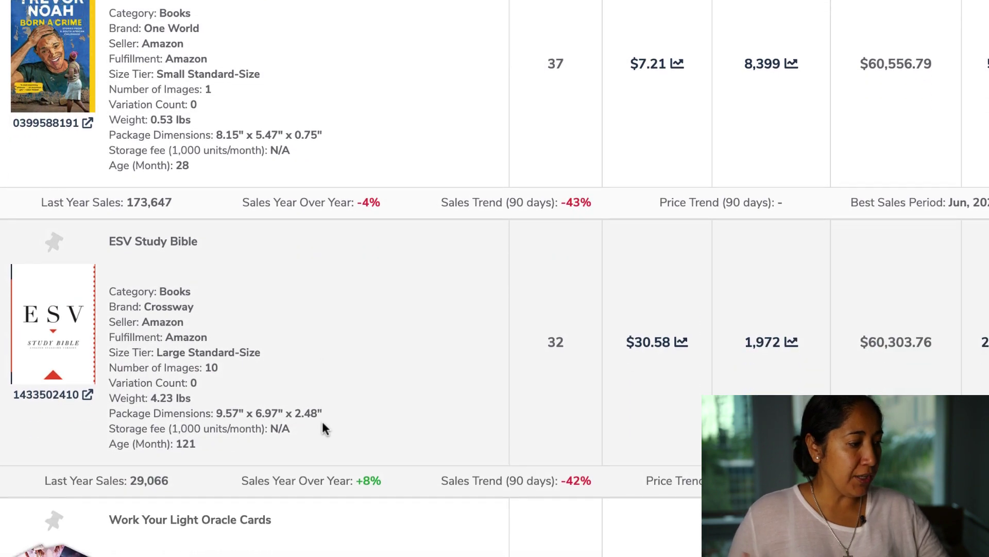
pyautogui.scroll(-8, 324, 429)
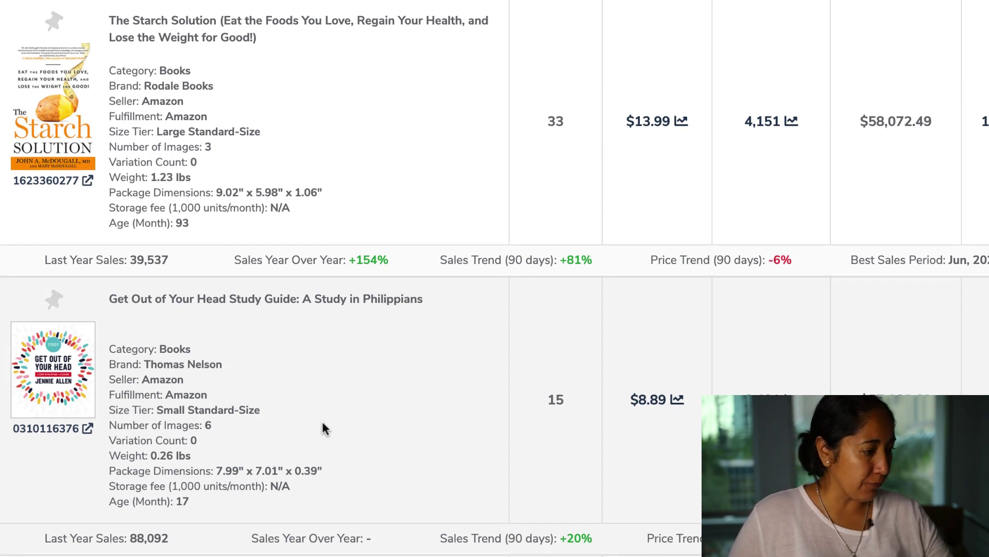
pyautogui.scroll(-2, 324, 428)
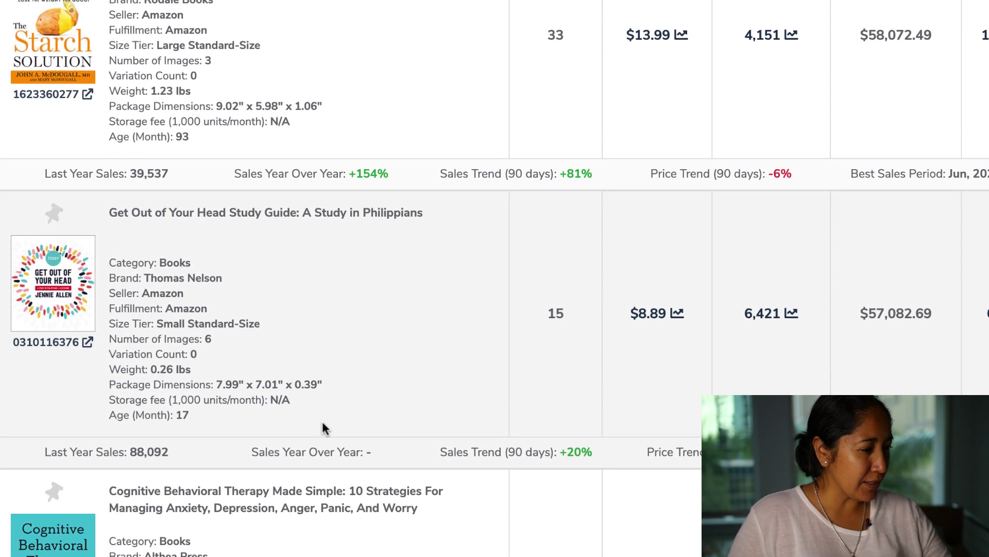
pyautogui.scroll(-4, 325, 429)
pyautogui.scroll(-2, 323, 424)
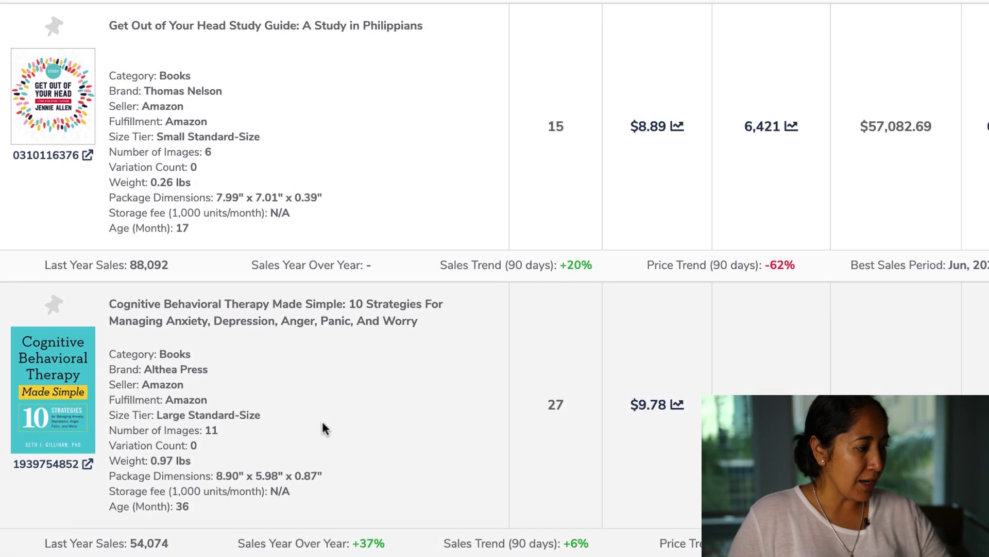
pyautogui.scroll(-5, 322, 428)
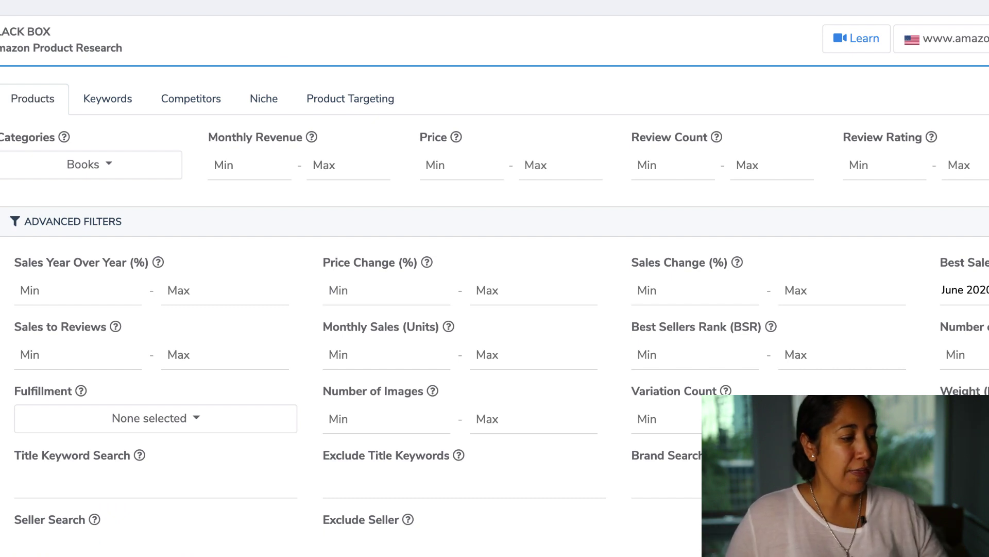
# - Examine the next page of revenue-sorted books, from Medical Apartheid onward, comparing topics, prices, monthly sales, monthly revenue and sales trends
pyautogui.scroll(-10, 495, 266)
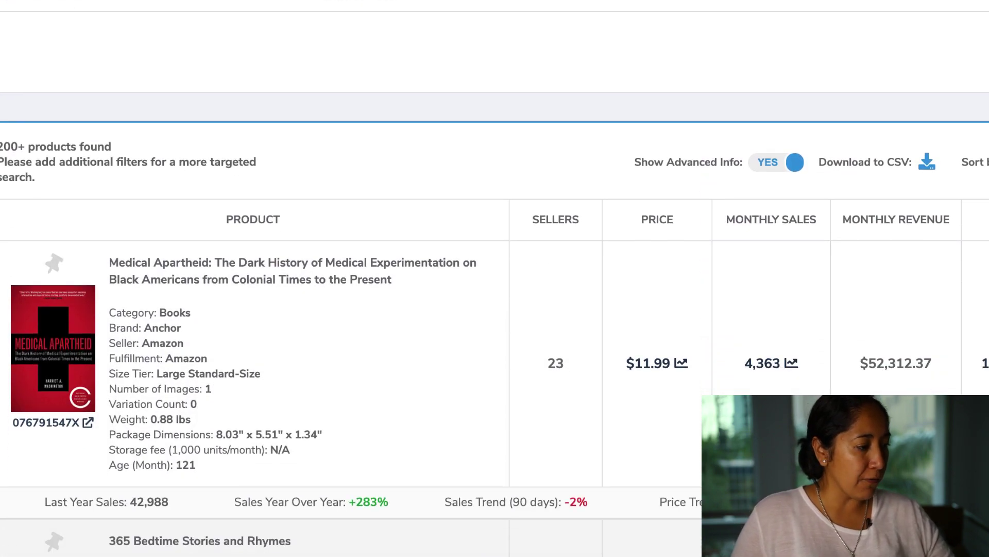
pyautogui.scroll(-5, 358, 457)
pyautogui.scroll(-7, 359, 464)
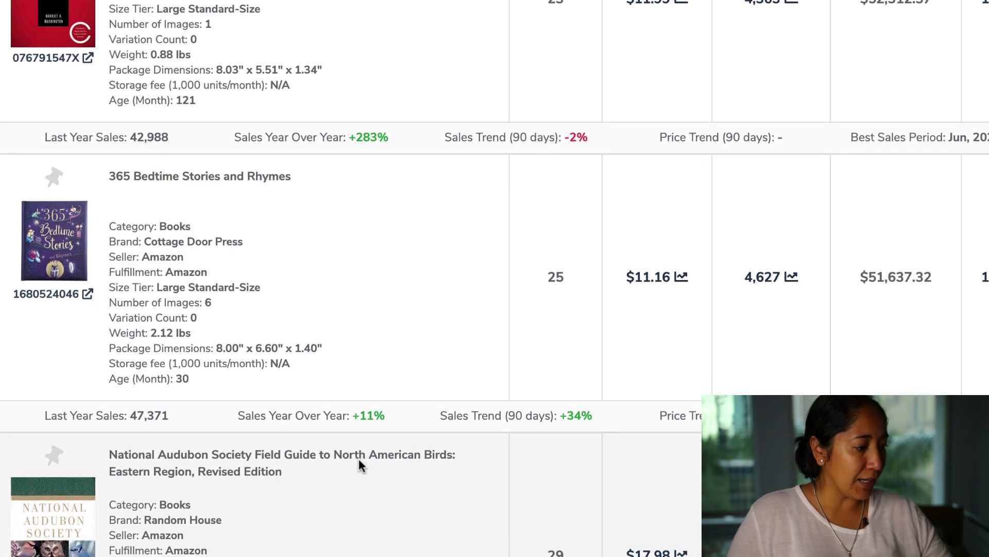
pyautogui.scroll(-7, 358, 464)
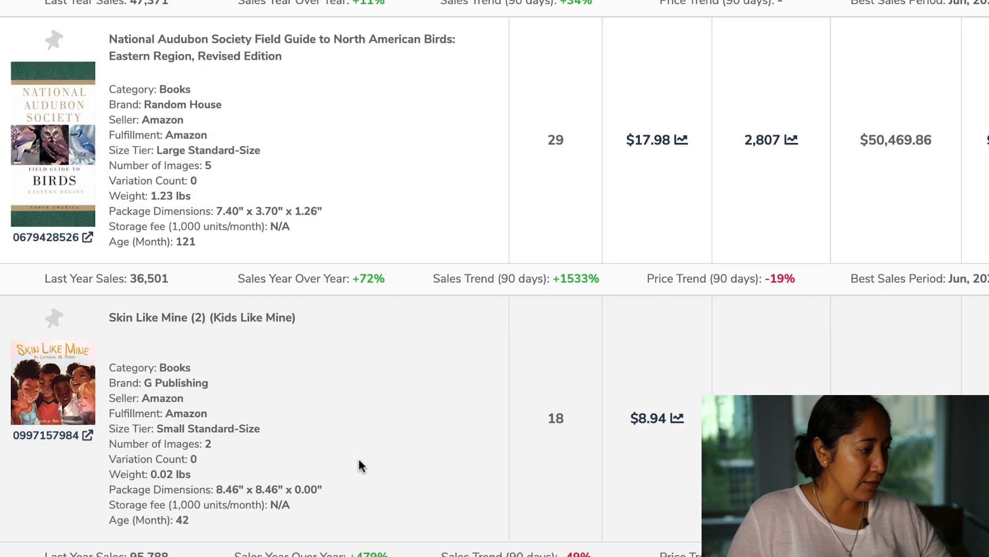
pyautogui.scroll(-8, 359, 464)
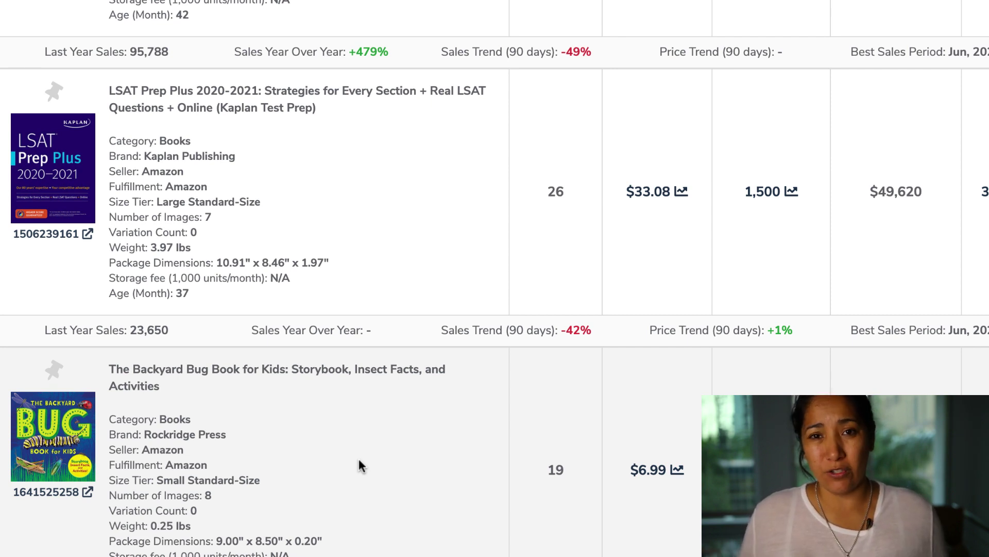
pyautogui.scroll(-3, 359, 461)
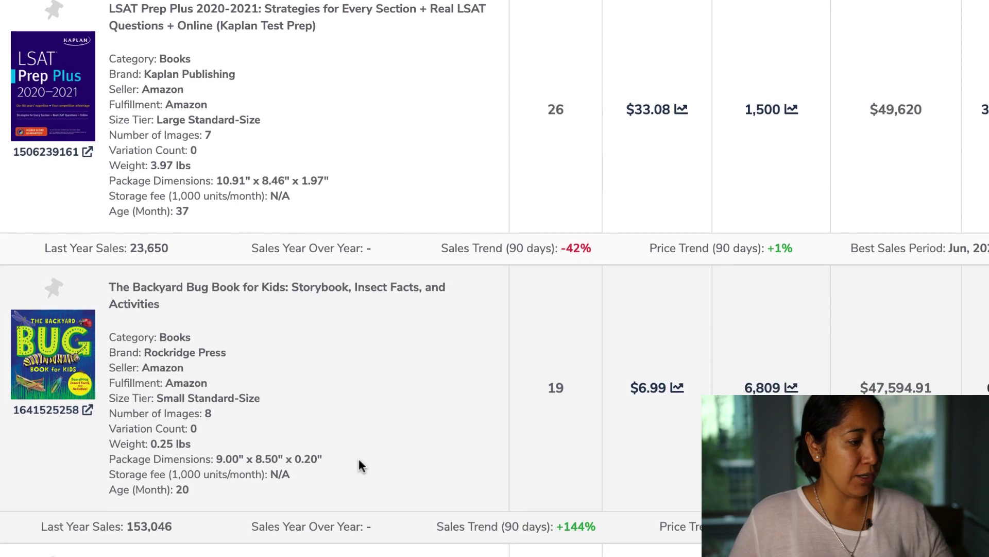
pyautogui.scroll(-5, 435, 356)
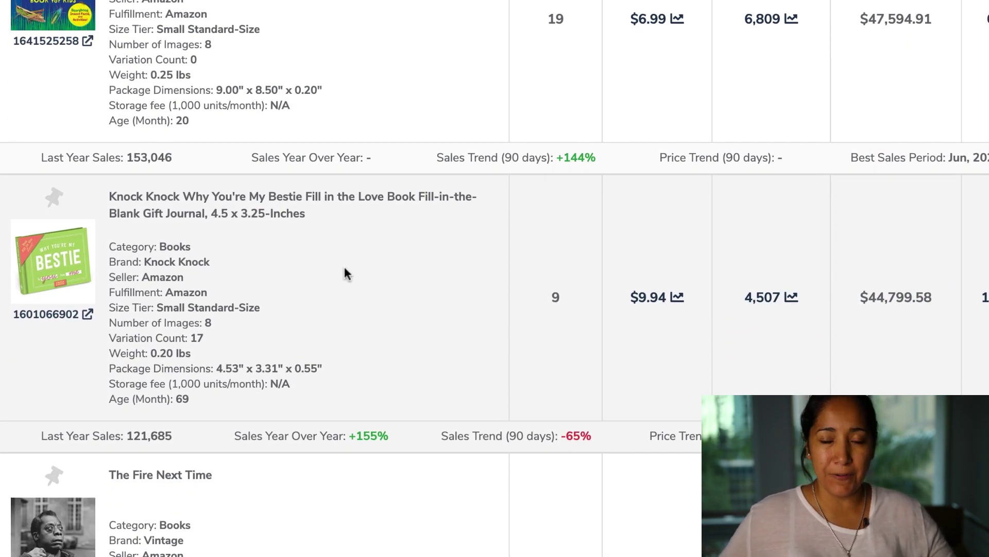
pyautogui.scroll(-6, 345, 268)
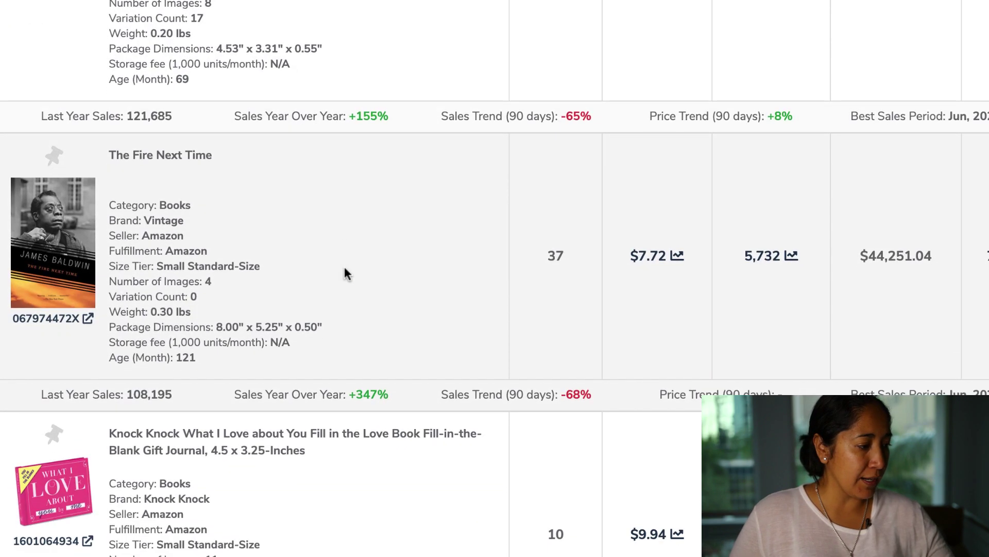
pyautogui.scroll(-1, 344, 273)
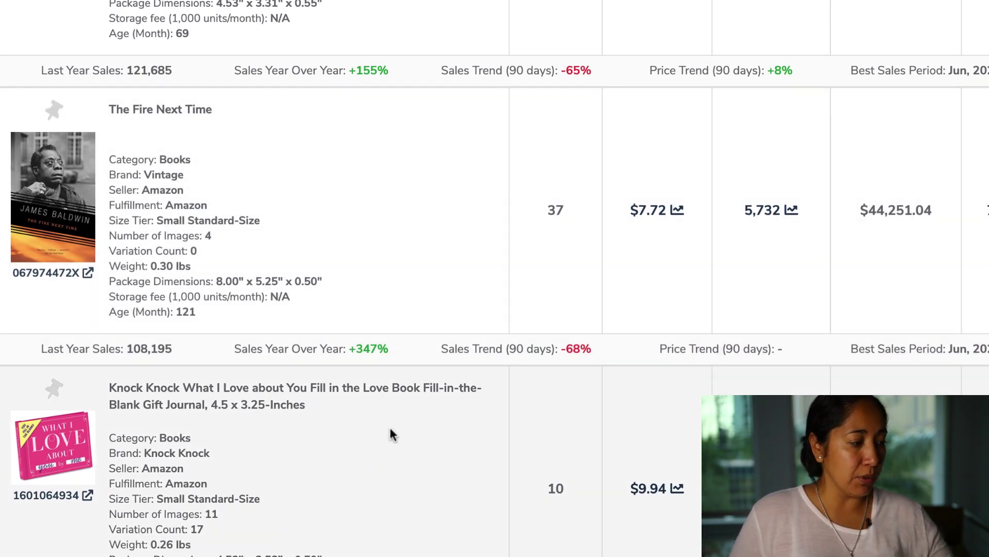
pyautogui.scroll(-9, 390, 435)
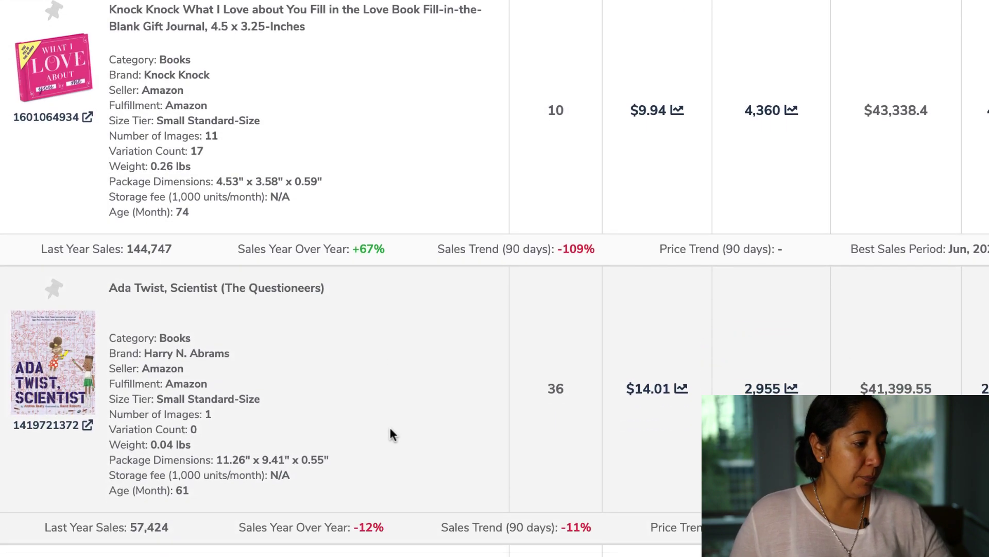
pyautogui.scroll(-5, 389, 425)
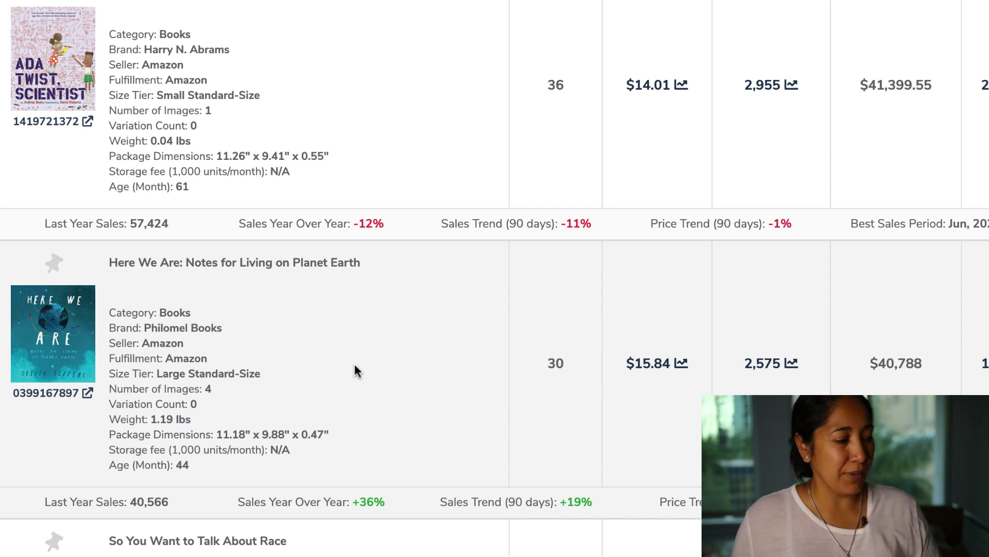
pyautogui.scroll(-3, 355, 365)
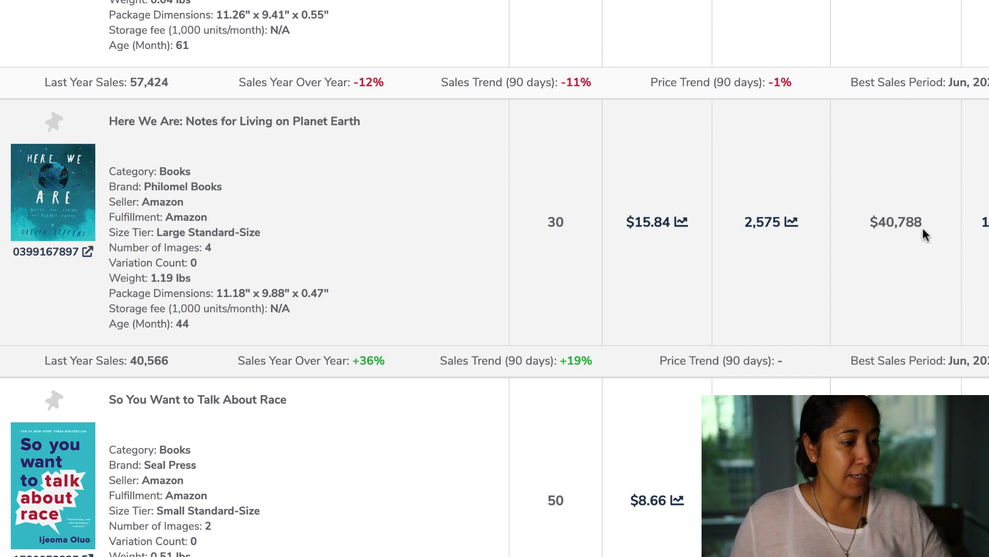
pyautogui.moveTo(928, 229); pyautogui.dragTo(876, 226)
pyautogui.scroll(-1, 838, 309)
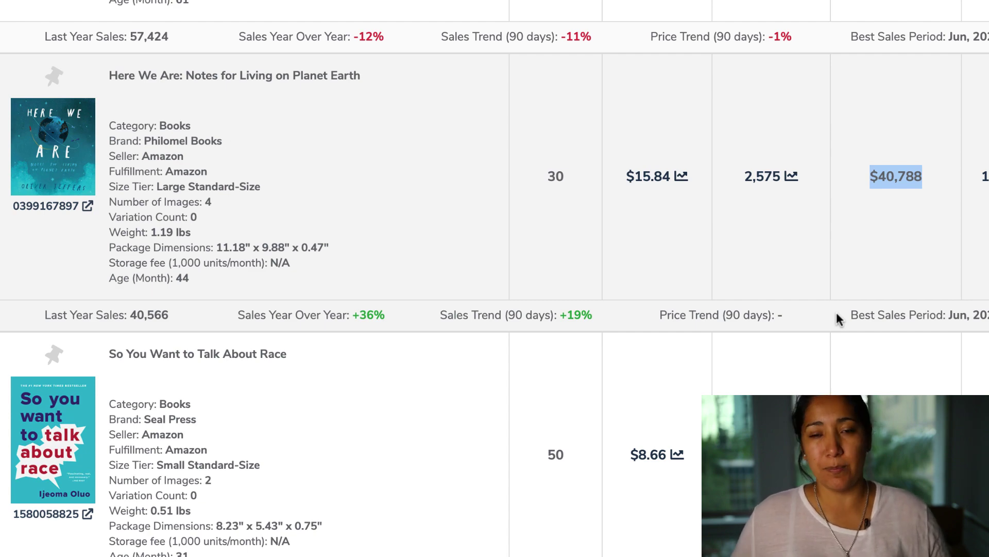
pyautogui.scroll(-2, 756, 372)
pyautogui.scroll(-8, 757, 372)
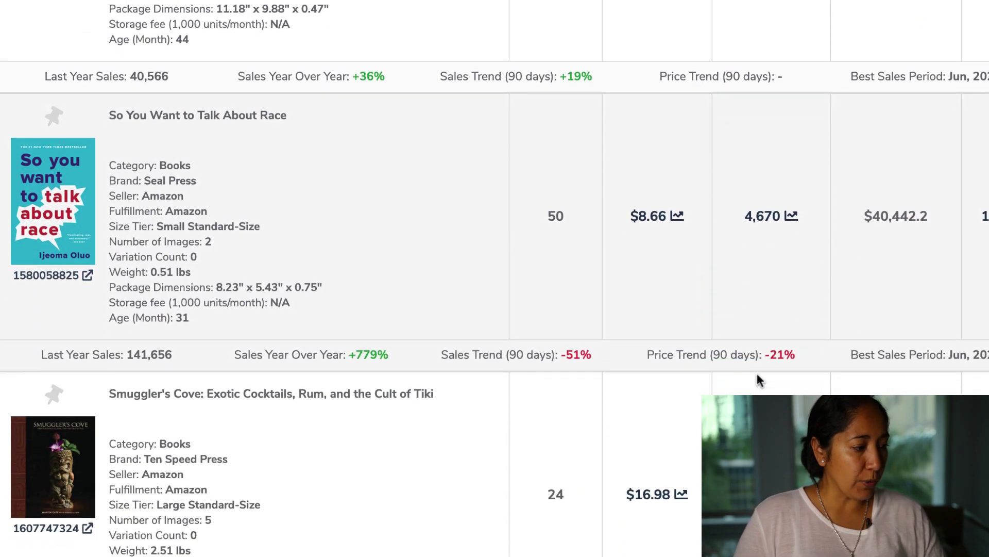
pyautogui.scroll(-8, 756, 373)
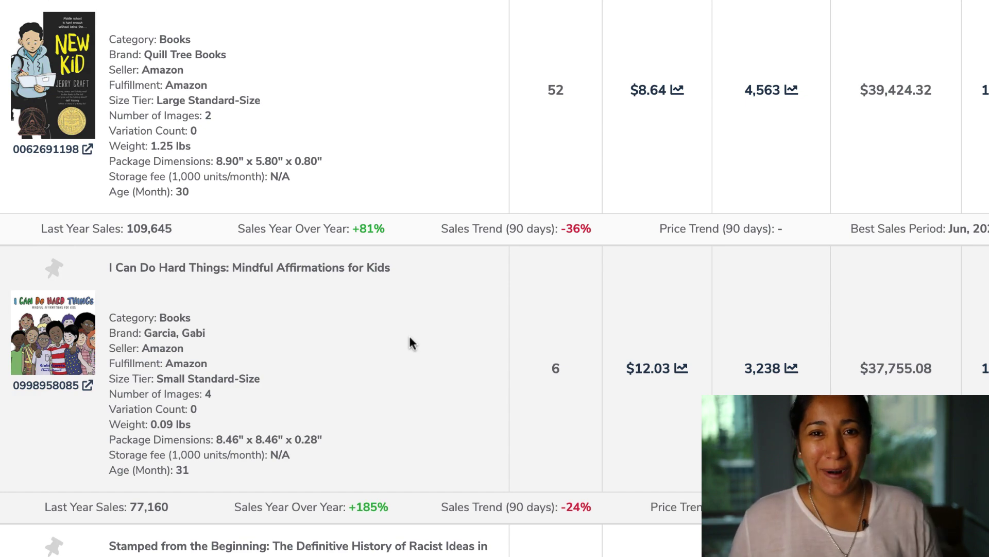
pyautogui.scroll(-8, 511, 267)
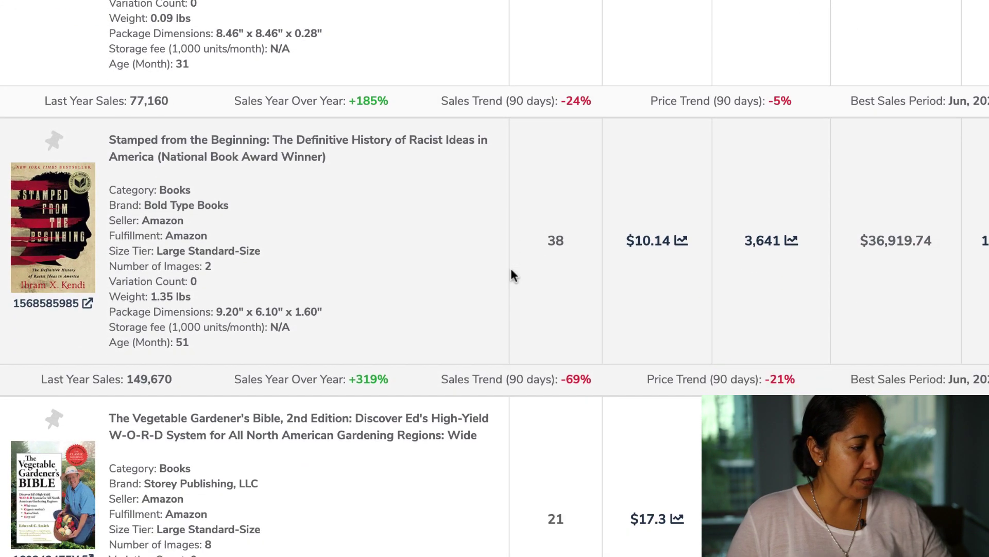
pyautogui.scroll(-5, 511, 273)
pyautogui.scroll(-11, 511, 273)
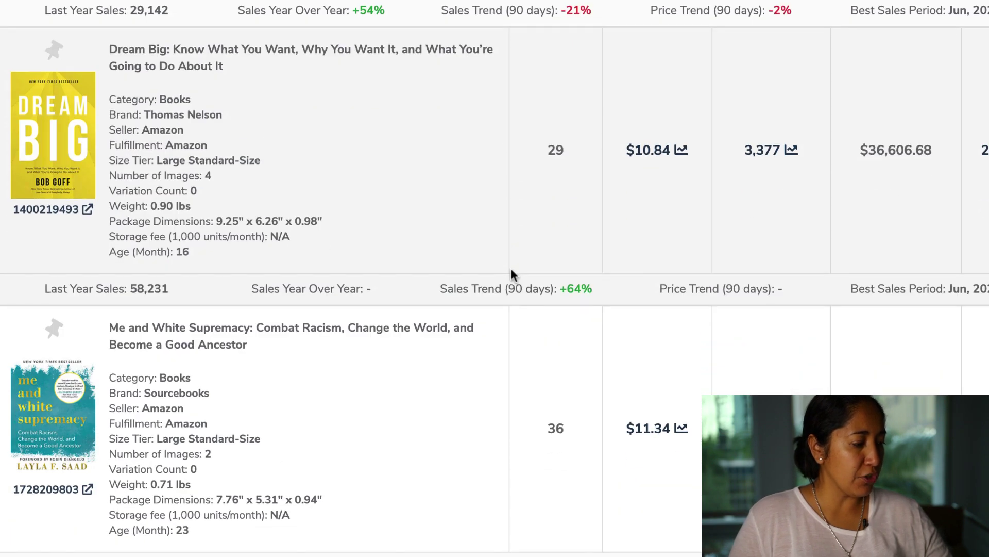
pyautogui.scroll(-2, 511, 270)
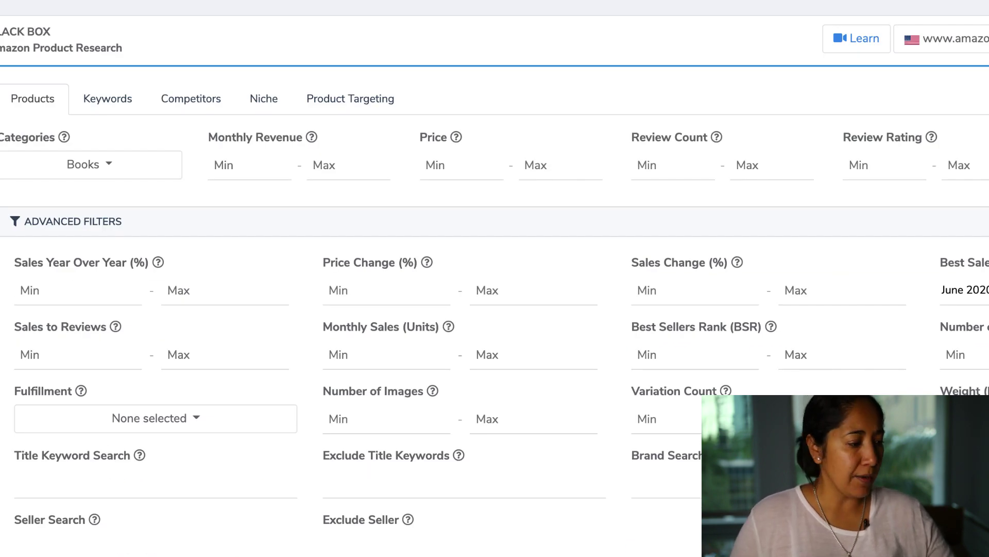
# - Review the results page starting with The Spook Who Sat by the Door for recurring book themes, seasonal titles and their monthly revenue
pyautogui.scroll(-12, 304, 505)
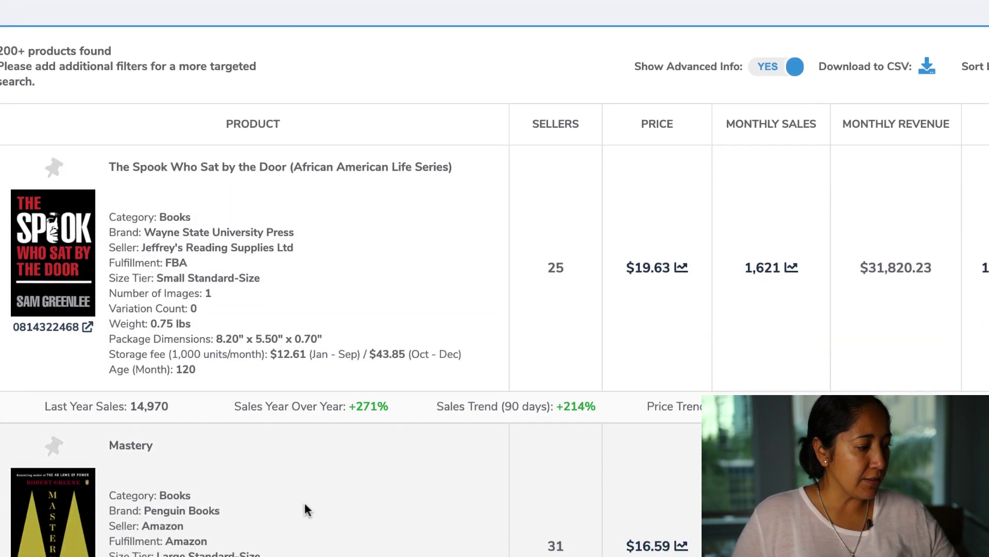
pyautogui.scroll(-15, 305, 509)
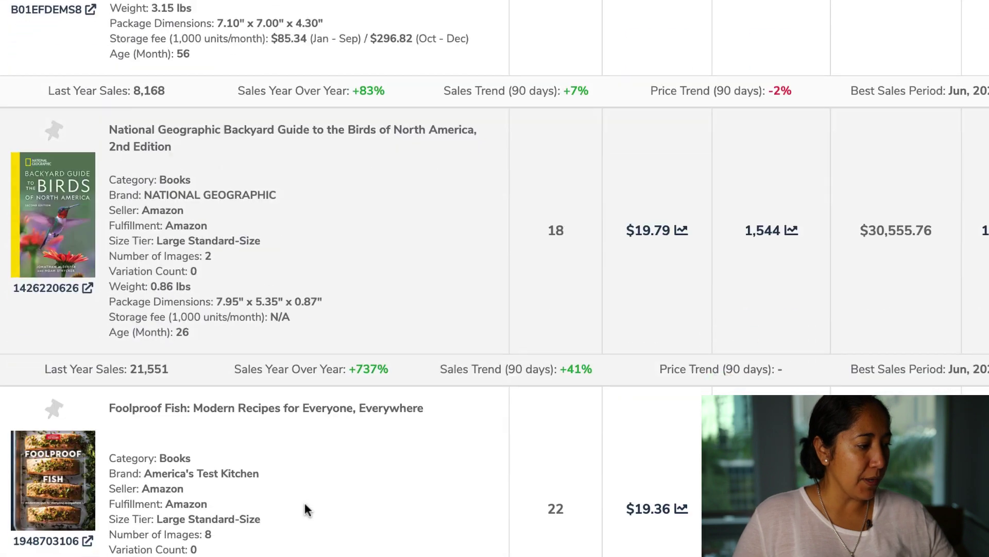
pyautogui.scroll(-7, 304, 501)
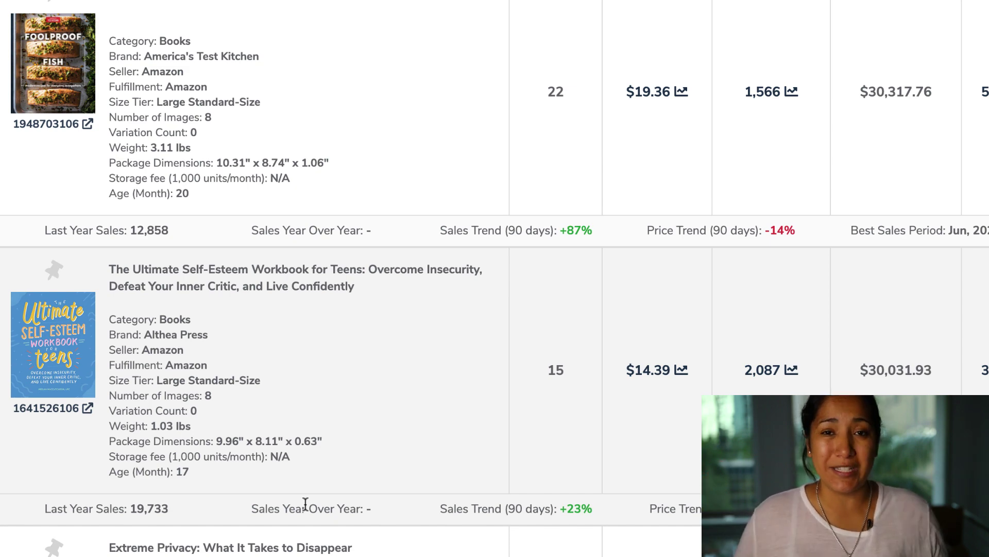
pyautogui.scroll(-7, 306, 503)
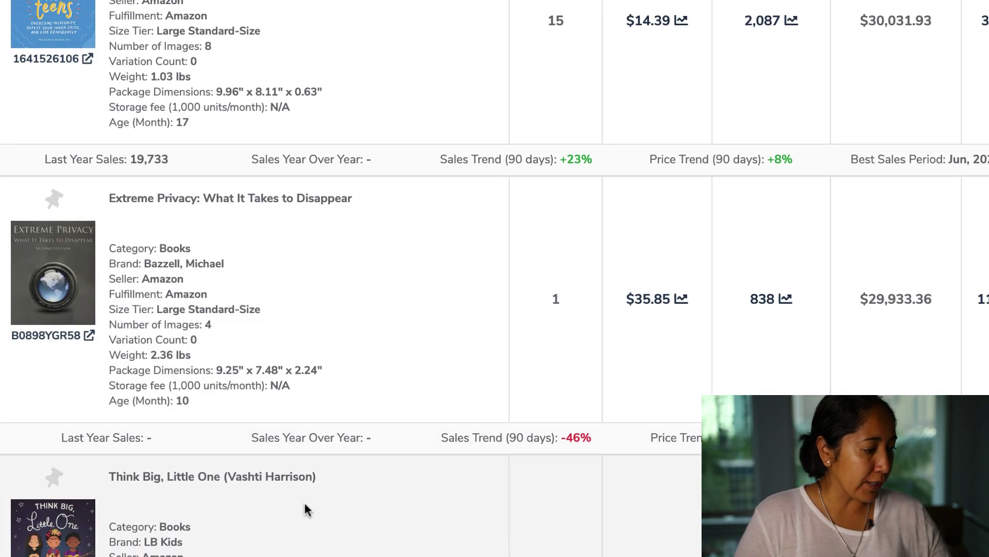
pyautogui.scroll(-9, 304, 507)
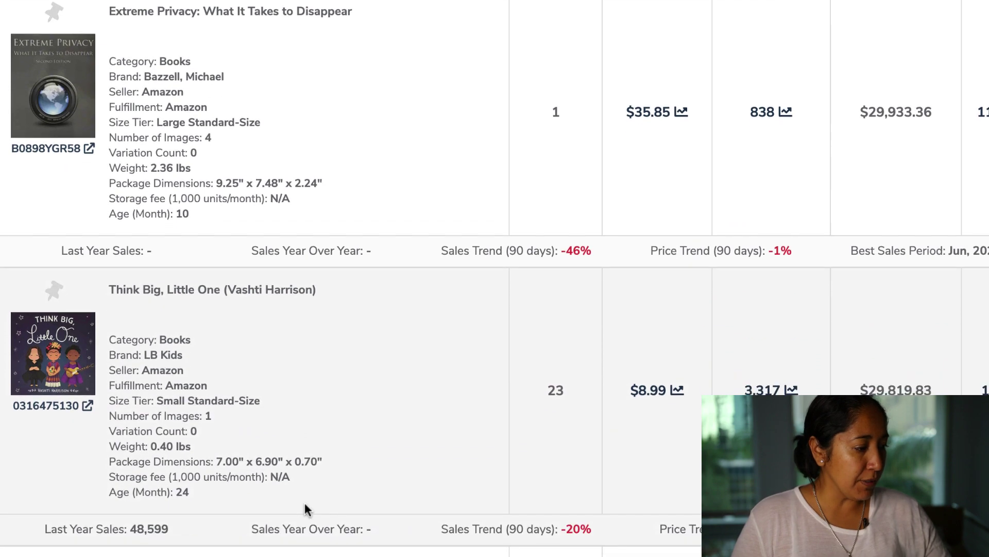
pyautogui.scroll(-5, 304, 502)
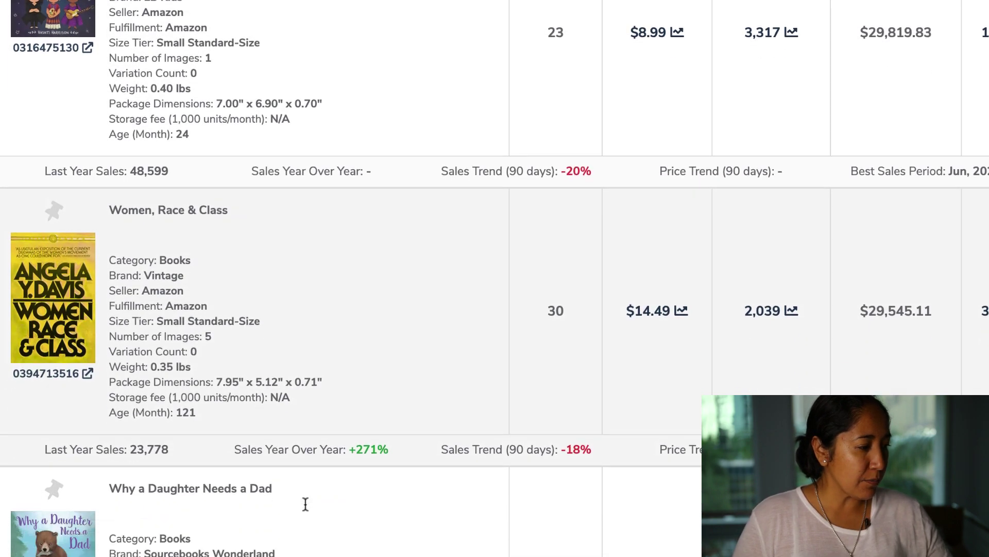
pyautogui.scroll(-2, 305, 503)
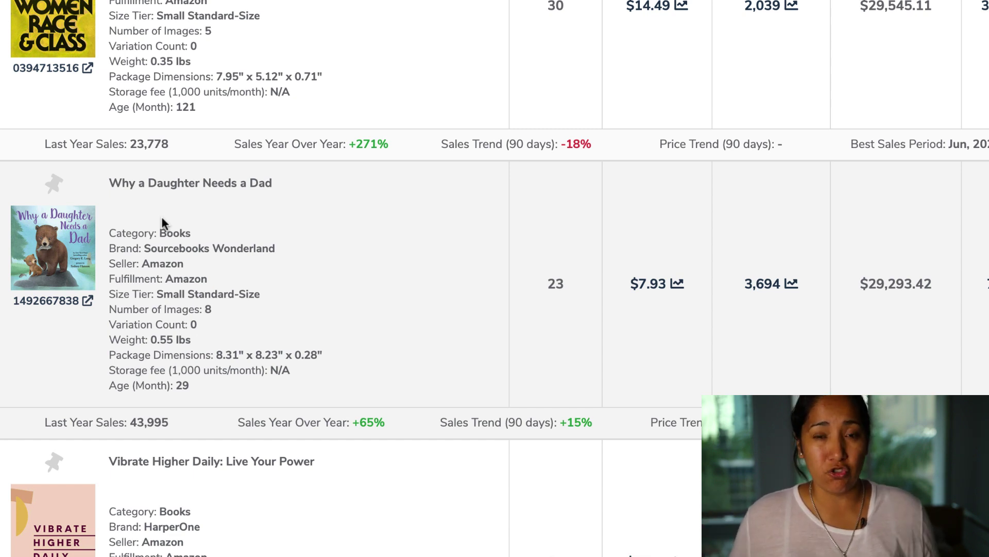
pyautogui.scroll(-10, 162, 219)
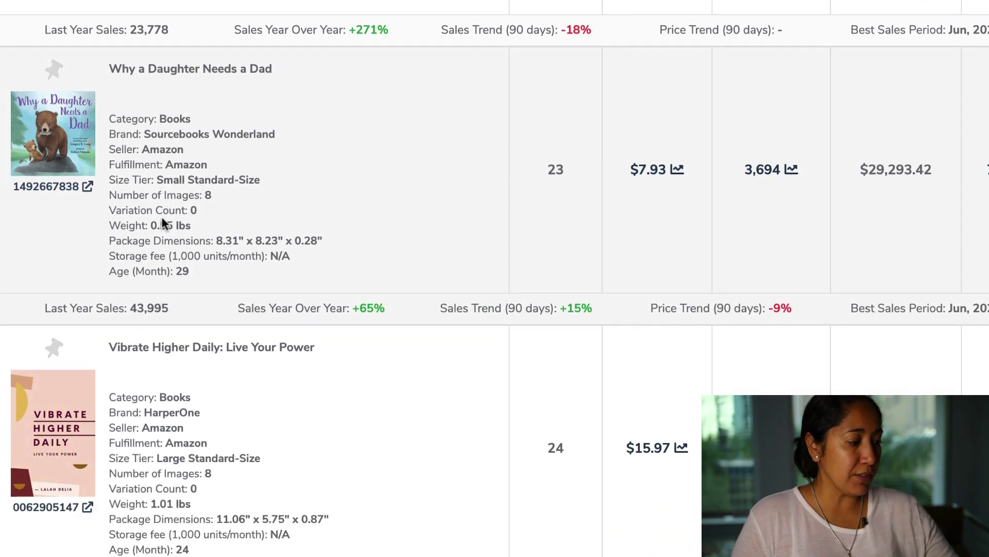
pyautogui.scroll(-11, 277, 444)
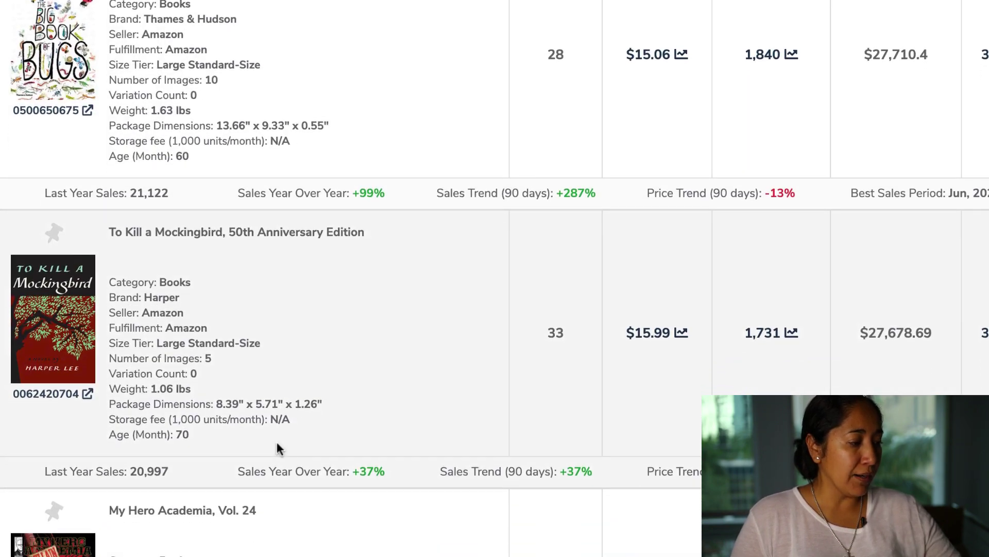
pyautogui.scroll(-6, 277, 443)
pyautogui.scroll(-12, 277, 443)
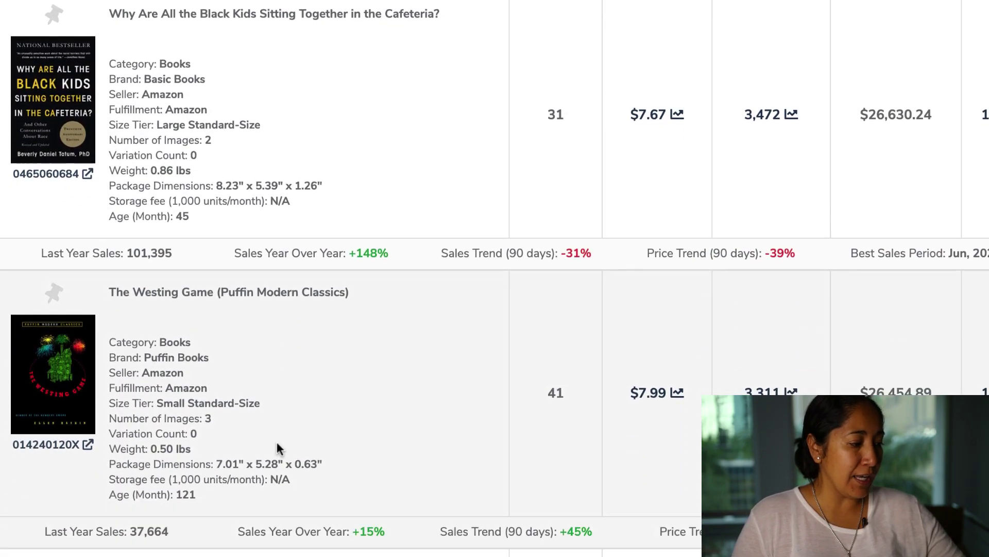
pyautogui.scroll(-8, 276, 440)
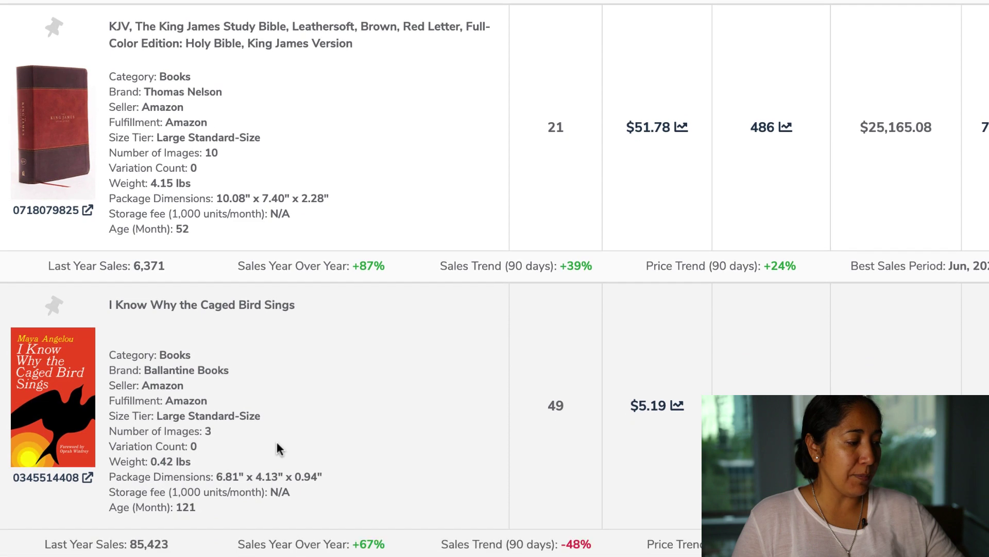
pyautogui.scroll(-2, 277, 444)
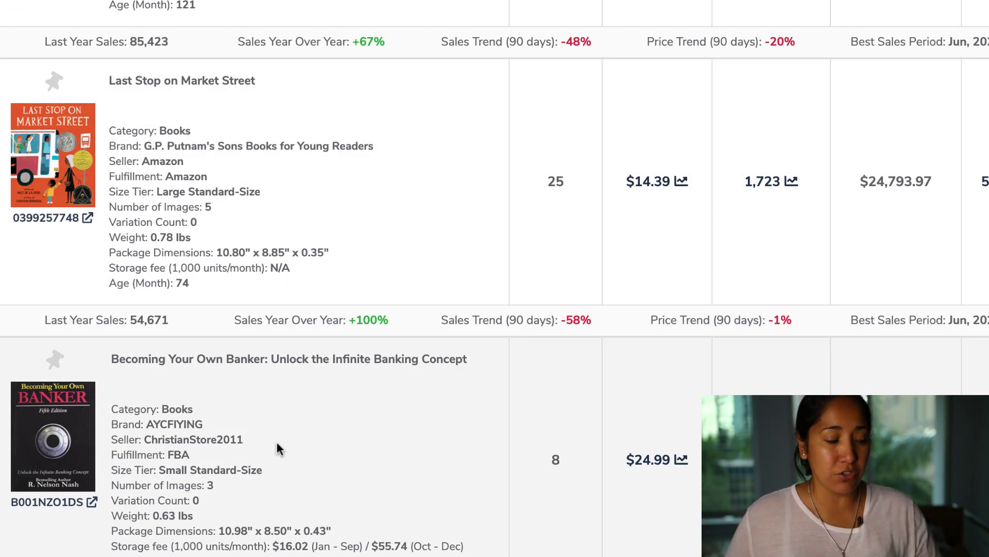
pyautogui.scroll(-15, 276, 441)
# - Enter "coloring" as the Seller Search term in the advanced filters
pyautogui.scroll(20, 276, 440)
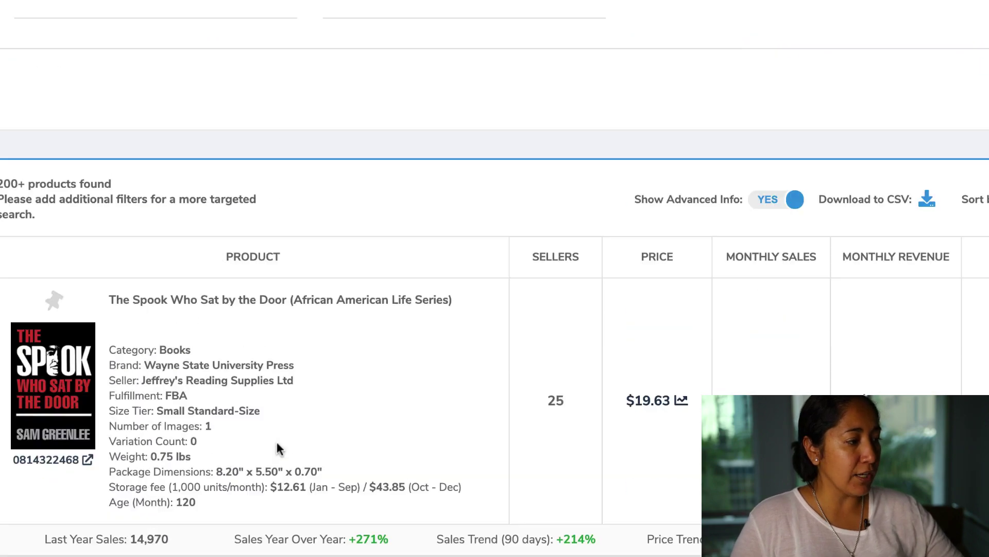
pyautogui.click(168, 537)
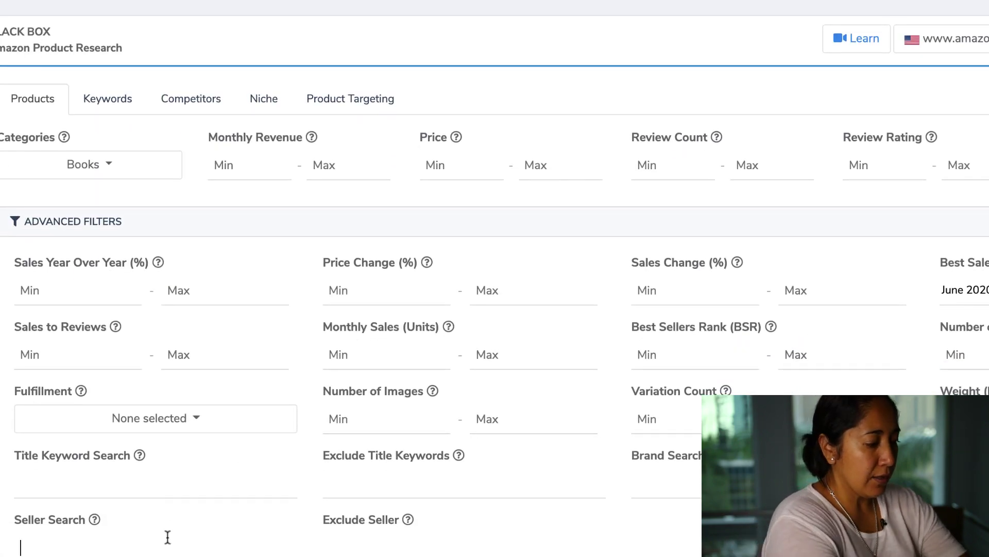
pyautogui.write('coloing')
pyautogui.press('BackSpace')
pyautogui.press('BackSpace')
pyautogui.press('BackSpace')
pyautogui.press('BackSpace')
pyautogui.press('BackSpace')
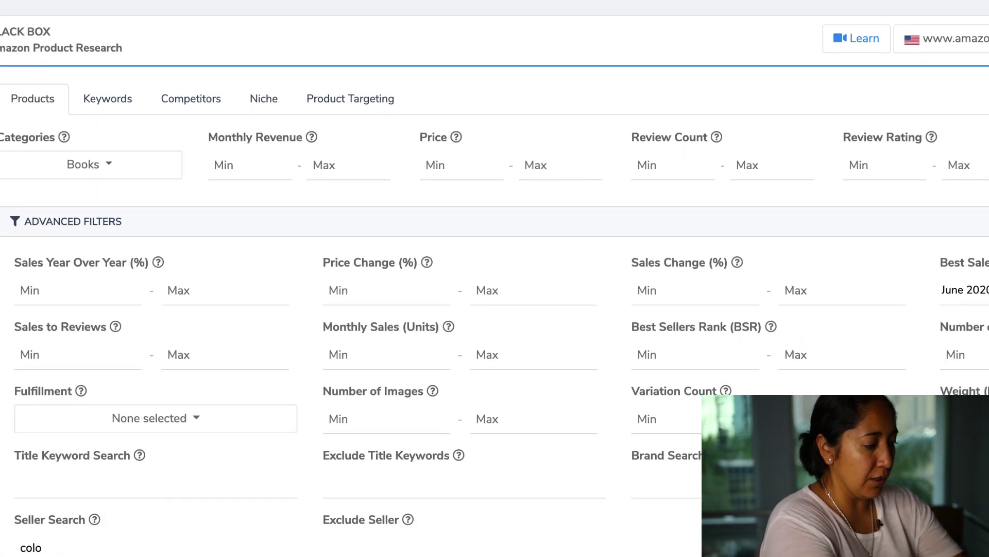
pyautogui.write('lring')
pyautogui.press('BackSpace')
pyautogui.press('BackSpace')
pyautogui.press('BackSpace')
pyautogui.press('BackSpace')
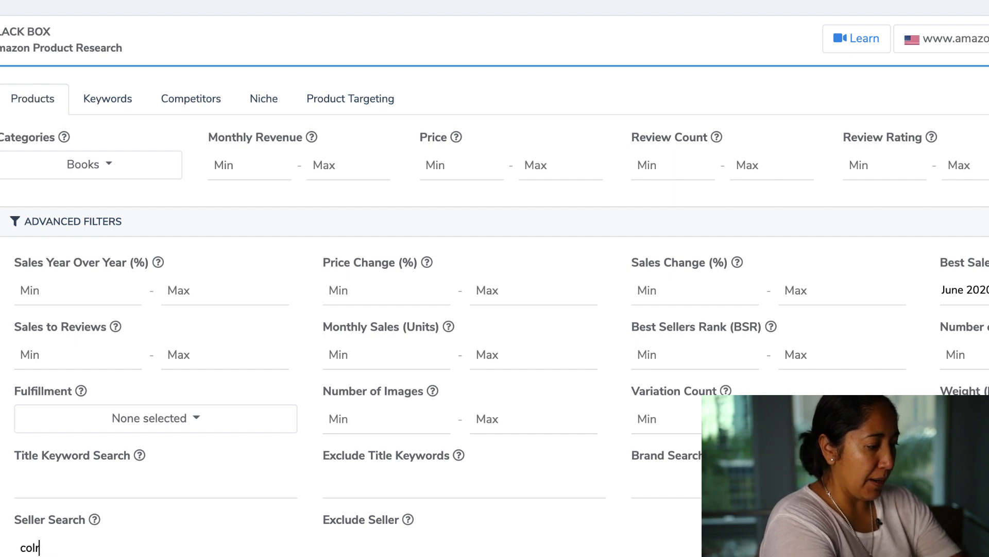
pyautogui.write('oring')
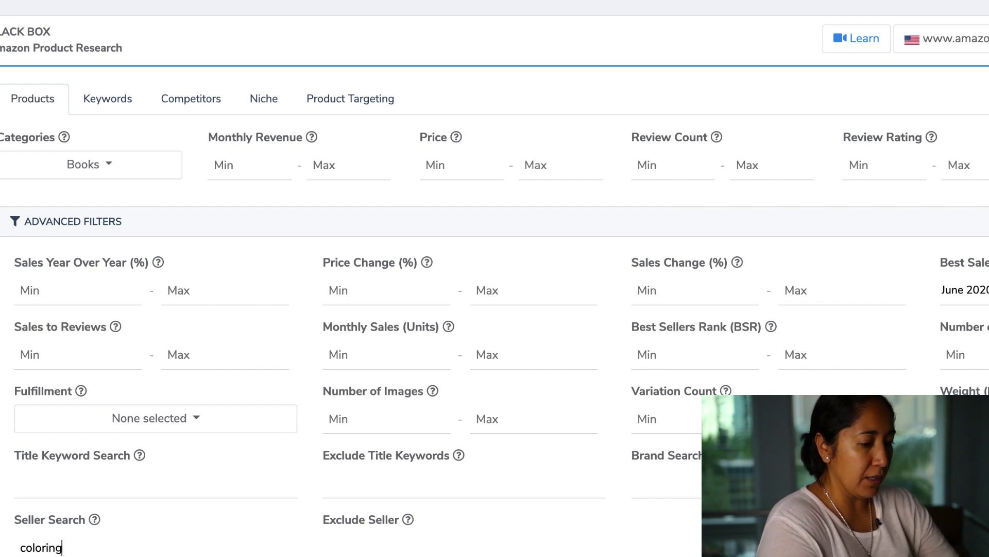
pyautogui.scroll(-5, 475, 479)
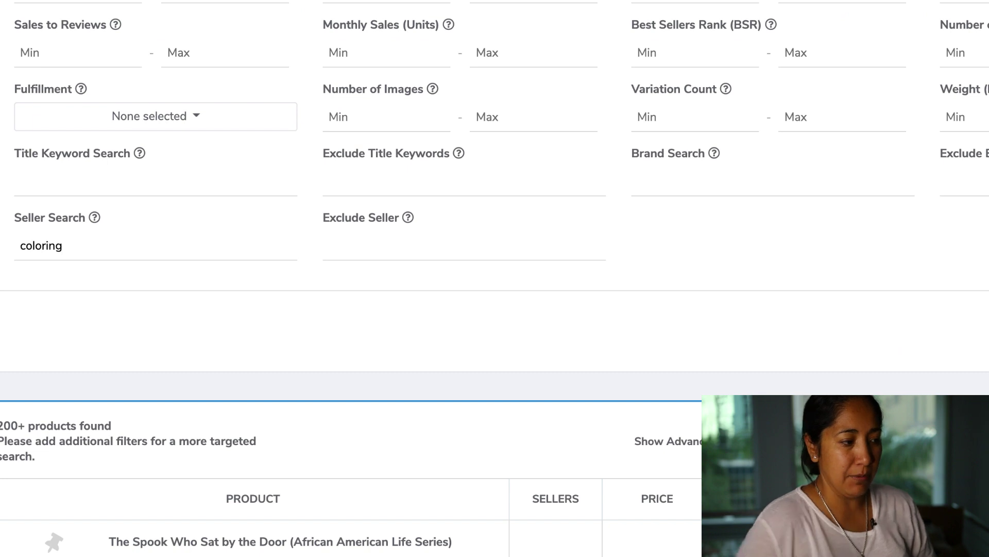
# - Move the term "coloring" from Seller Search to Title Keyword Search and rerun the product search
pyautogui.scroll(5, 495, 278)
pyautogui.scroll(-5, 853, 338)
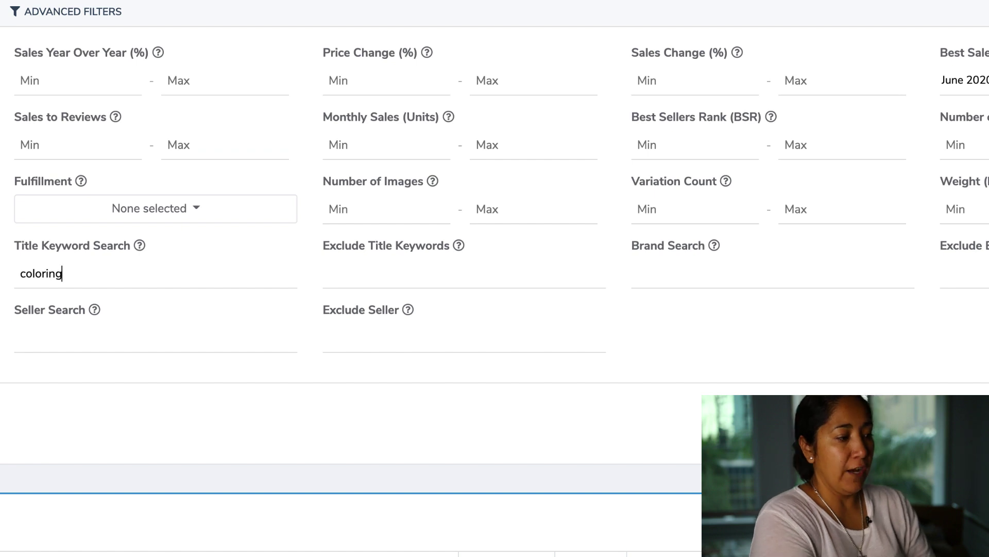
pyautogui.scroll(4, 495, 279)
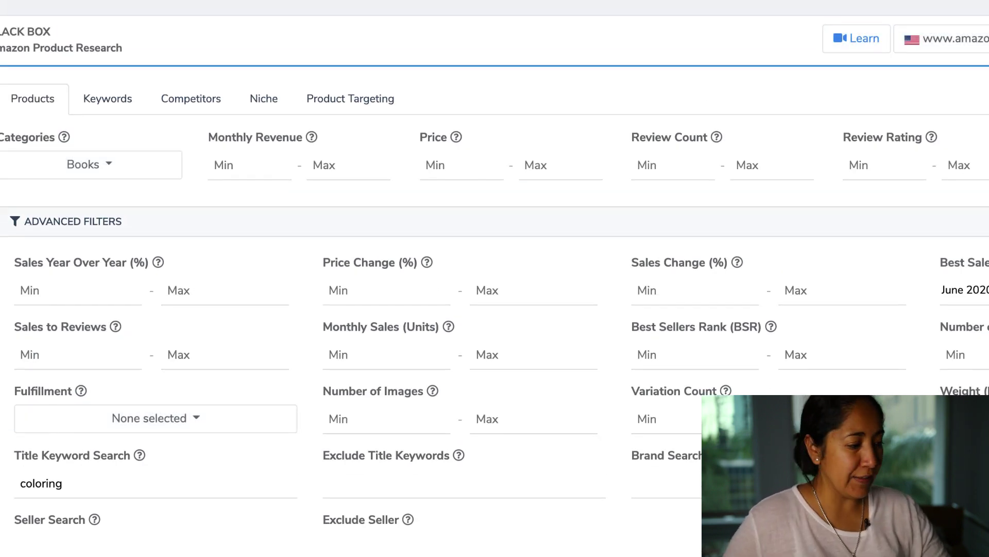
# - Sort the coloring book results by monthly revenue, highest first
pyautogui.scroll(-6, 916, 340)
pyautogui.scroll(-2, 917, 340)
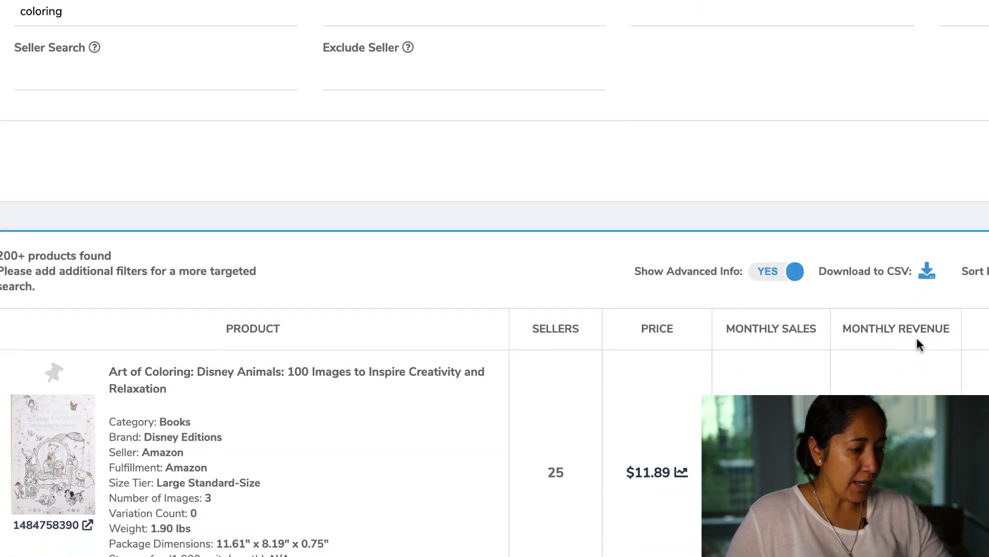
pyautogui.scroll(6, 908, 315)
pyautogui.scroll(-5, 908, 316)
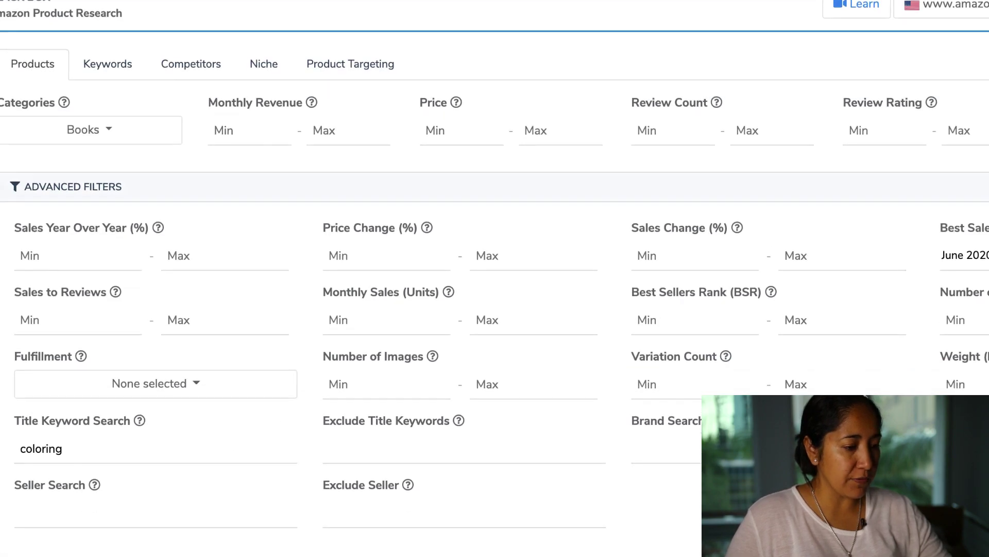
pyautogui.scroll(2, 494, 279)
pyautogui.scroll(-7, 495, 278)
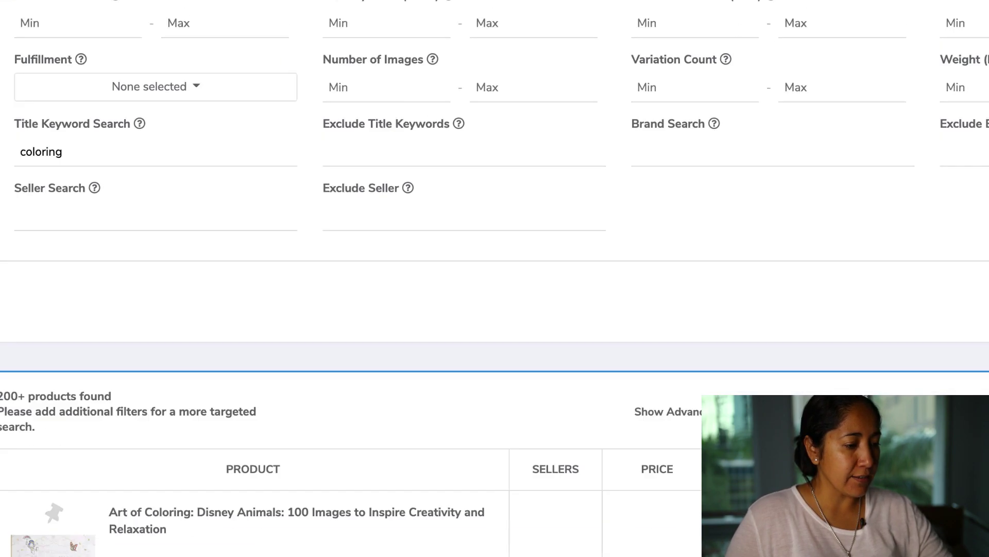
# - Examine the top-revenue coloring books from Art of Coloring: Disney Animals onward, comparing themes, audiences, prices, monthly sales and revenue
pyautogui.scroll(-1, 494, 278)
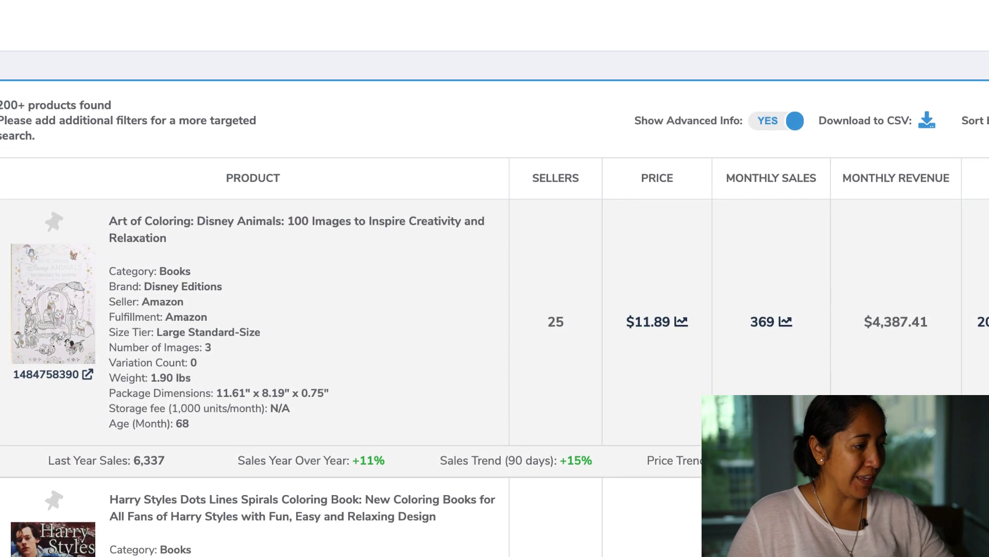
pyautogui.scroll(-10, 494, 278)
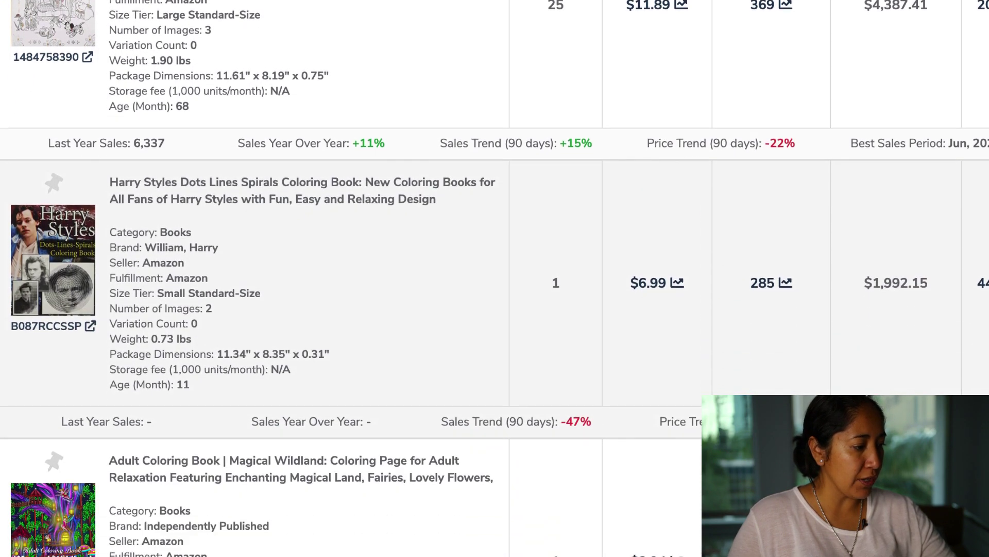
pyautogui.scroll(-3, 495, 278)
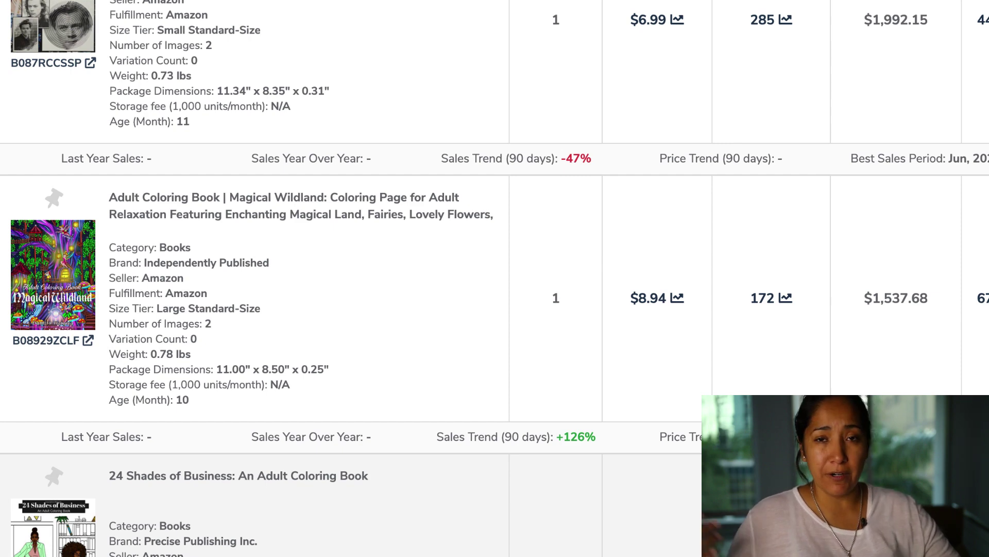
pyautogui.scroll(-6, 342, 407)
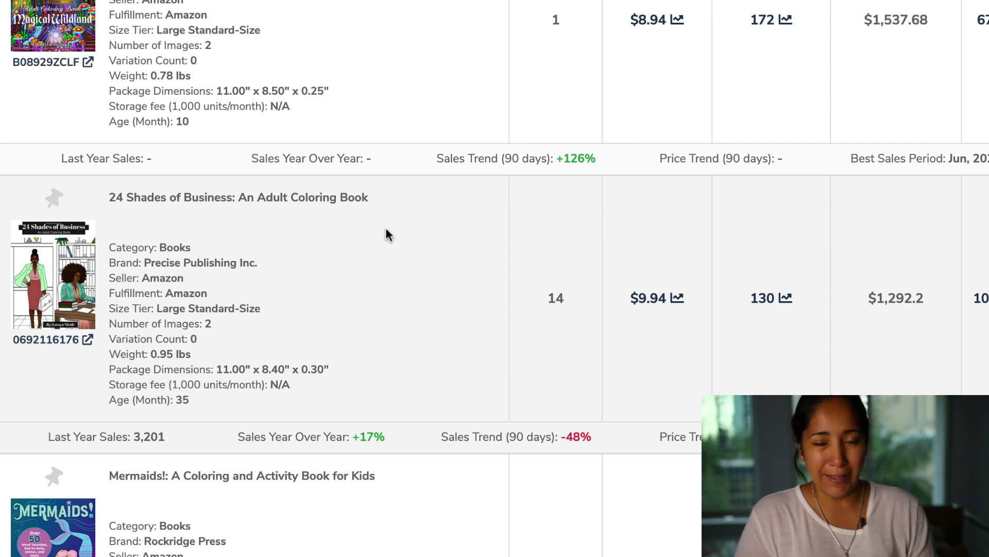
pyautogui.scroll(-5, 387, 234)
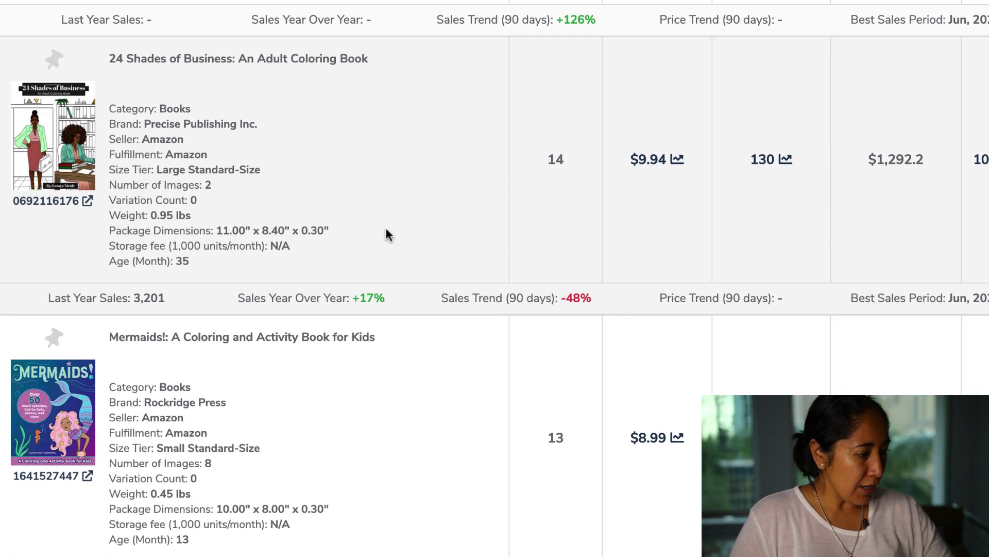
pyautogui.scroll(-3, 363, 271)
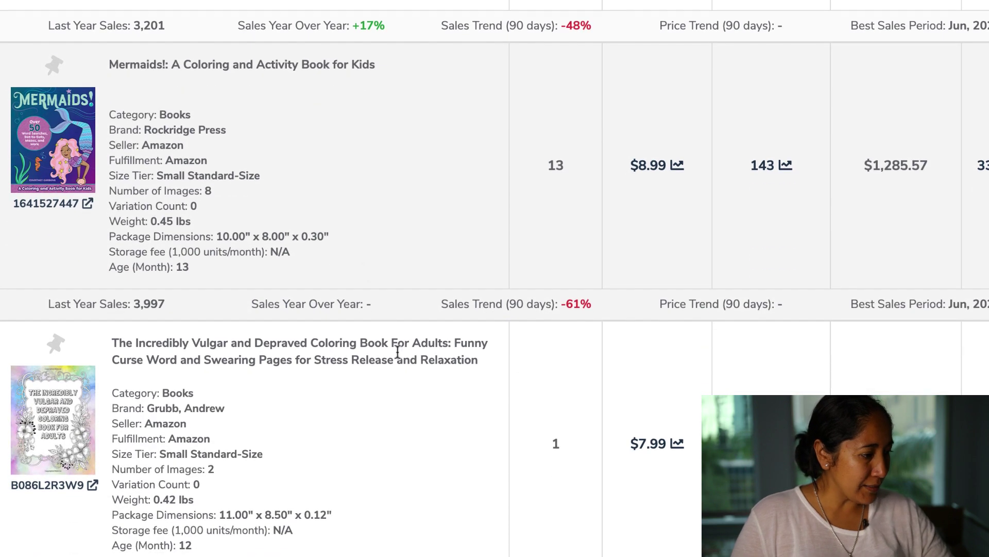
pyautogui.scroll(-2, 398, 356)
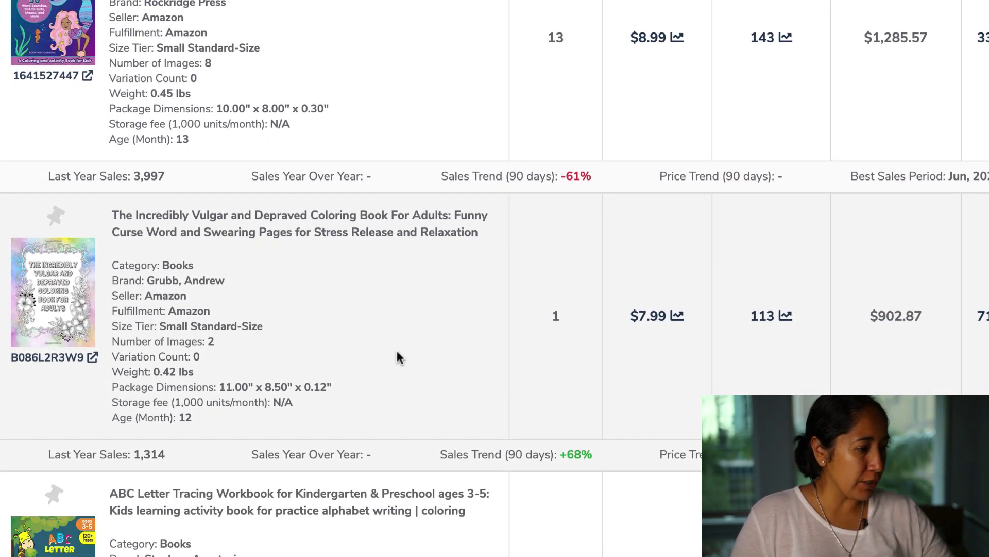
pyautogui.scroll(-3, 398, 356)
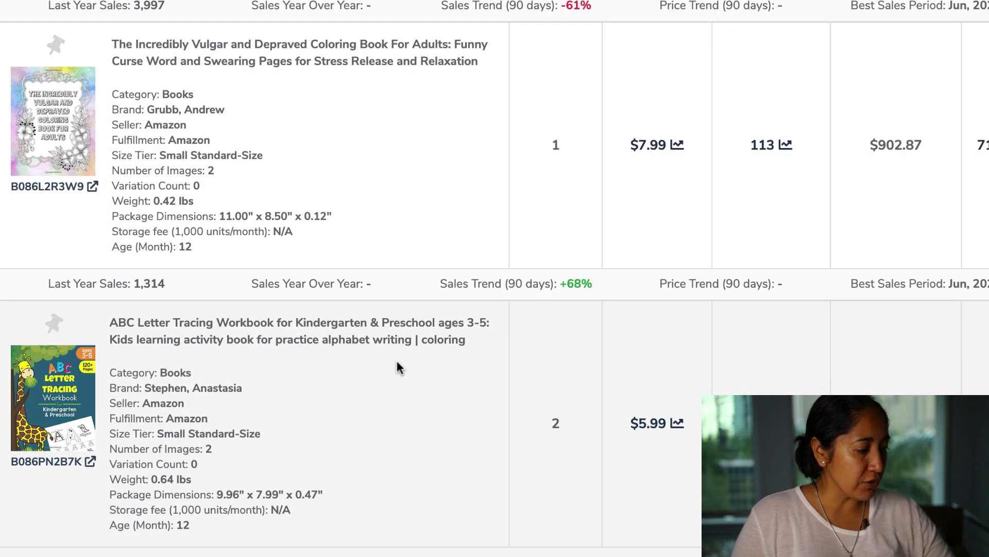
pyautogui.scroll(-5, 397, 367)
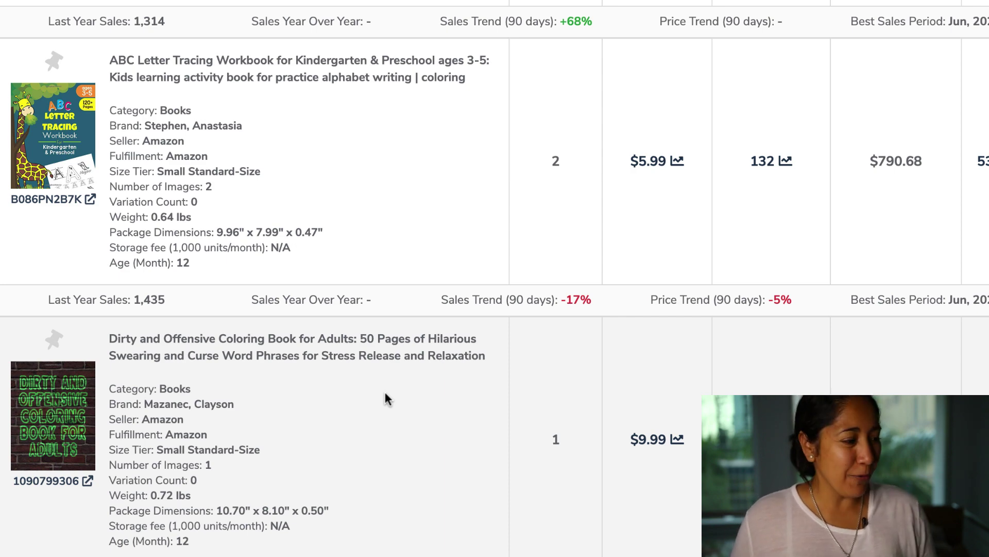
pyautogui.scroll(-4, 385, 395)
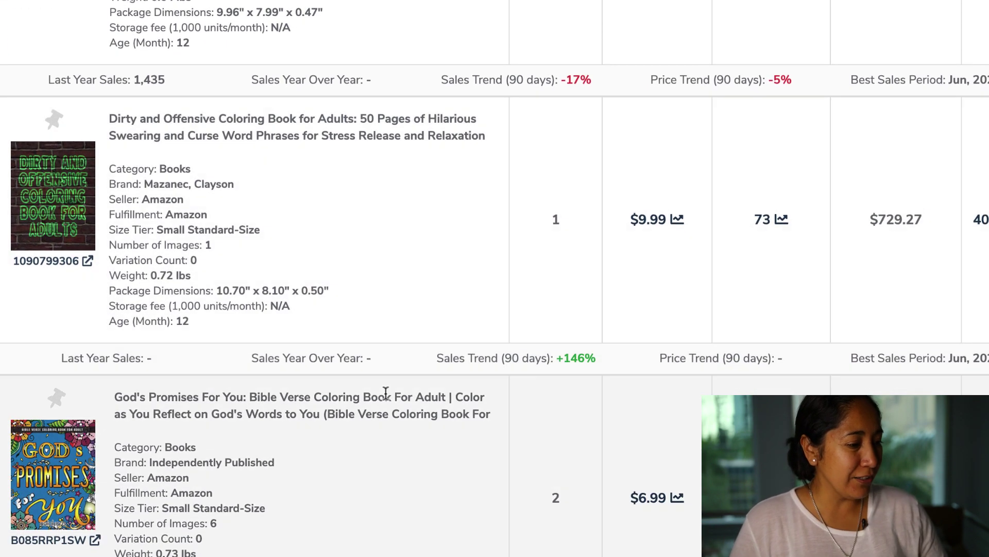
pyautogui.scroll(-1, 385, 392)
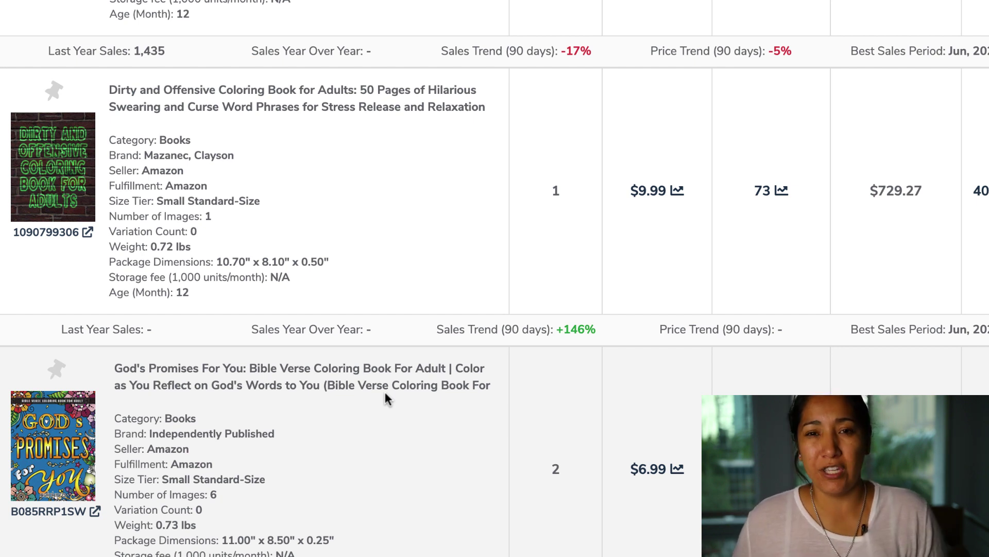
# - Review the remaining coloring books from God's Promises For You through A Rainbow of Friends, comparing niches, monthly revenue and sales trends
pyautogui.scroll(-9, 384, 390)
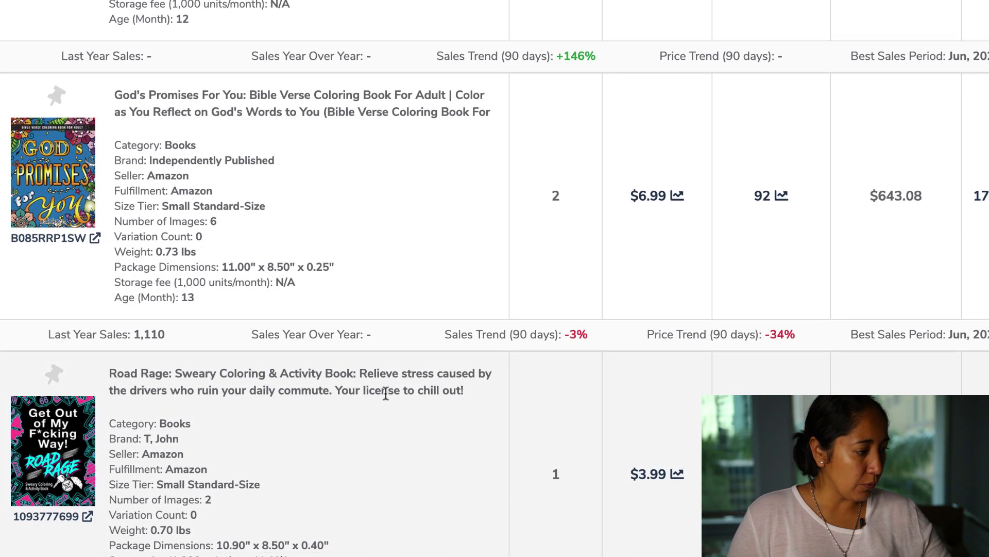
pyautogui.scroll(-1, 385, 397)
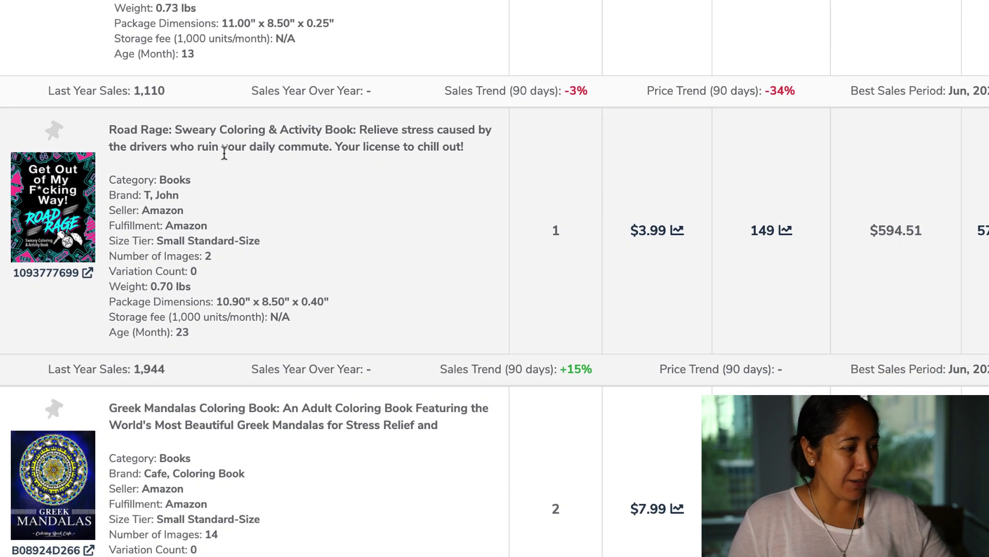
pyautogui.scroll(-1, 335, 211)
pyautogui.scroll(-2, 346, 214)
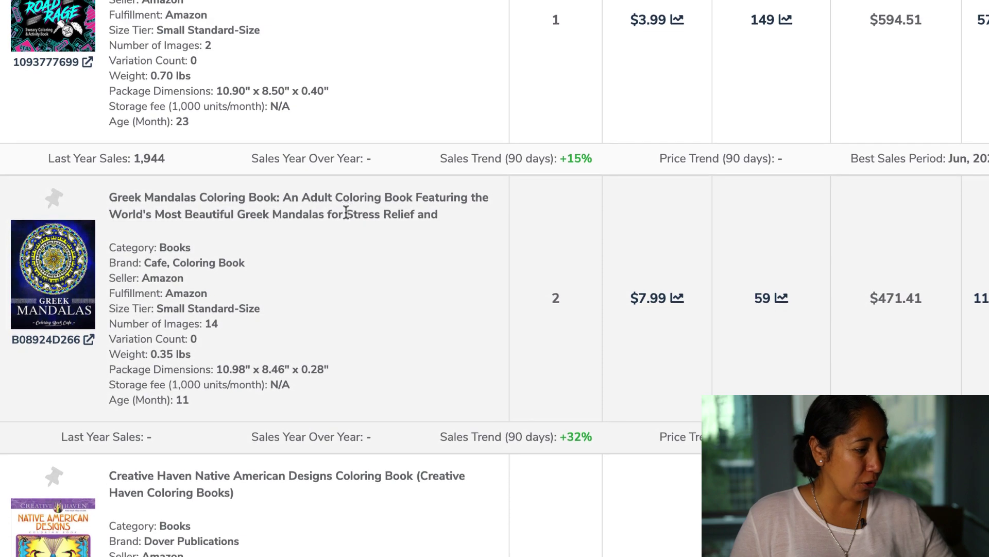
pyautogui.scroll(-2, 347, 216)
pyautogui.scroll(-10, 377, 311)
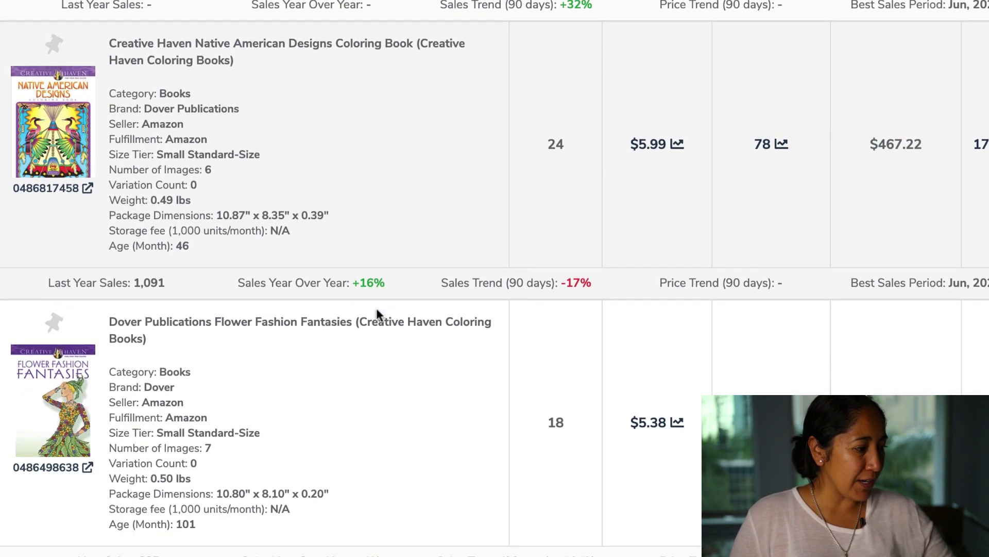
pyautogui.scroll(-11, 376, 308)
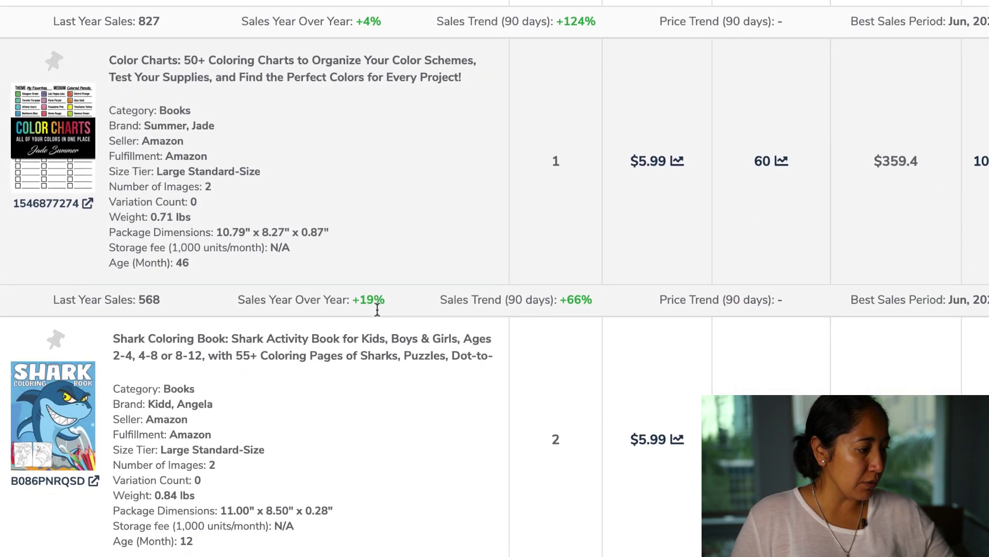
pyautogui.scroll(-7, 377, 312)
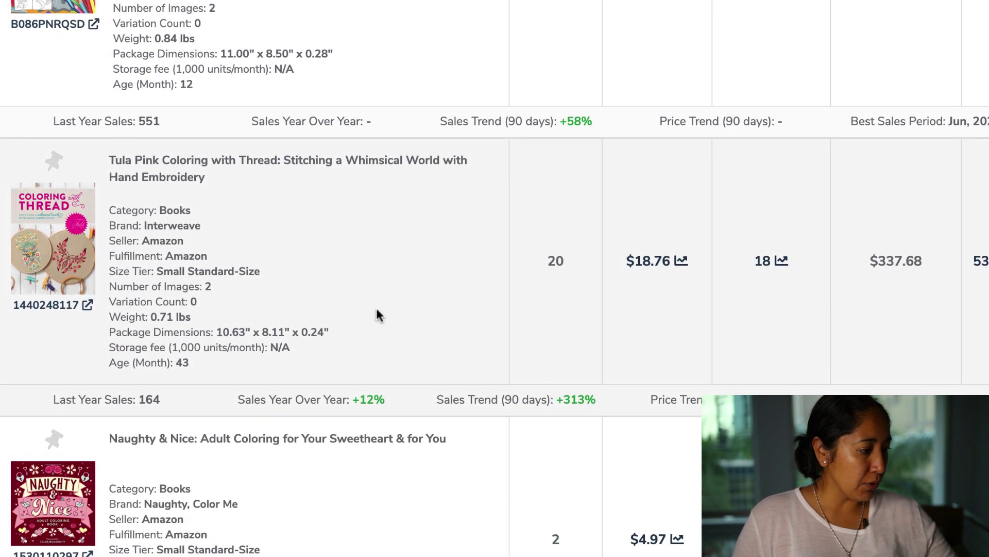
pyautogui.scroll(-1, 376, 314)
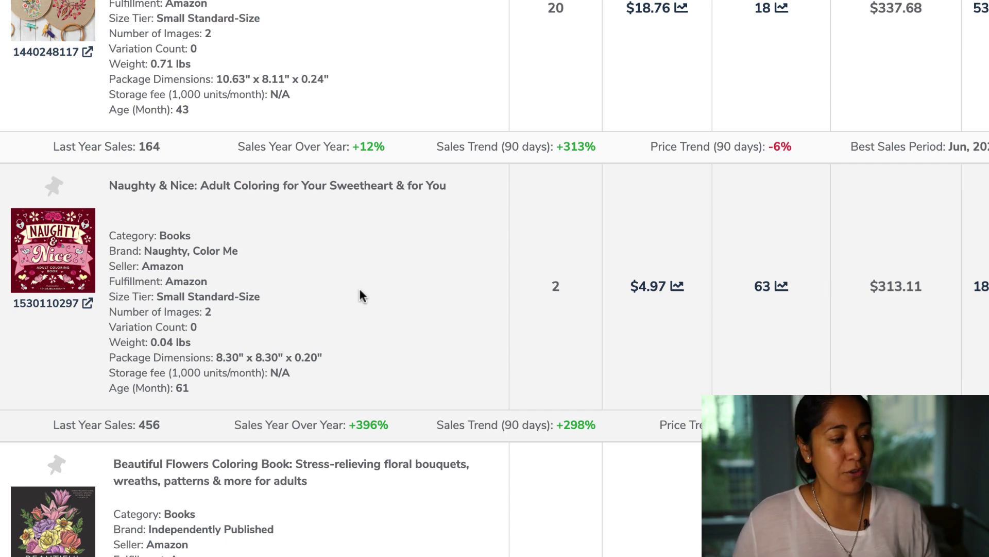
pyautogui.scroll(-9, 360, 290)
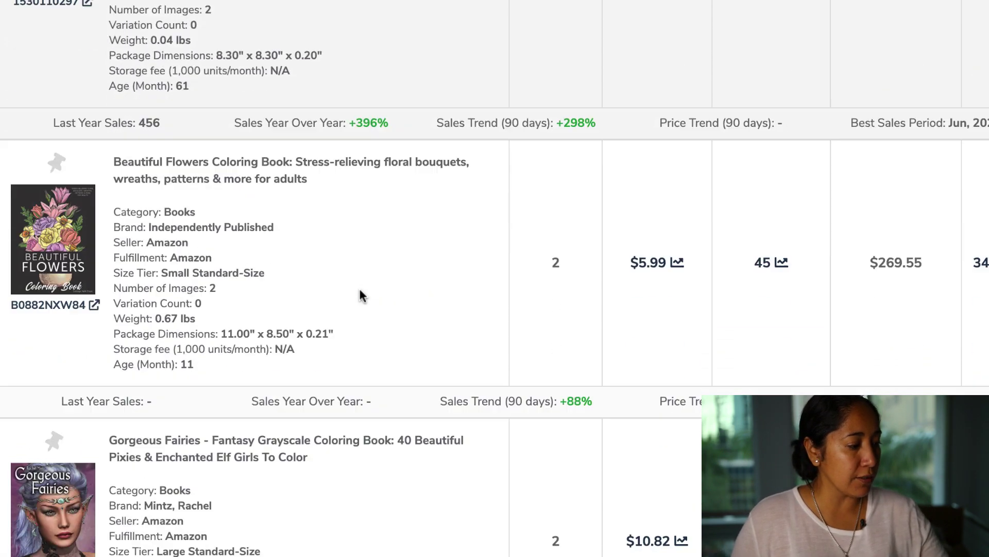
pyautogui.scroll(-5, 359, 294)
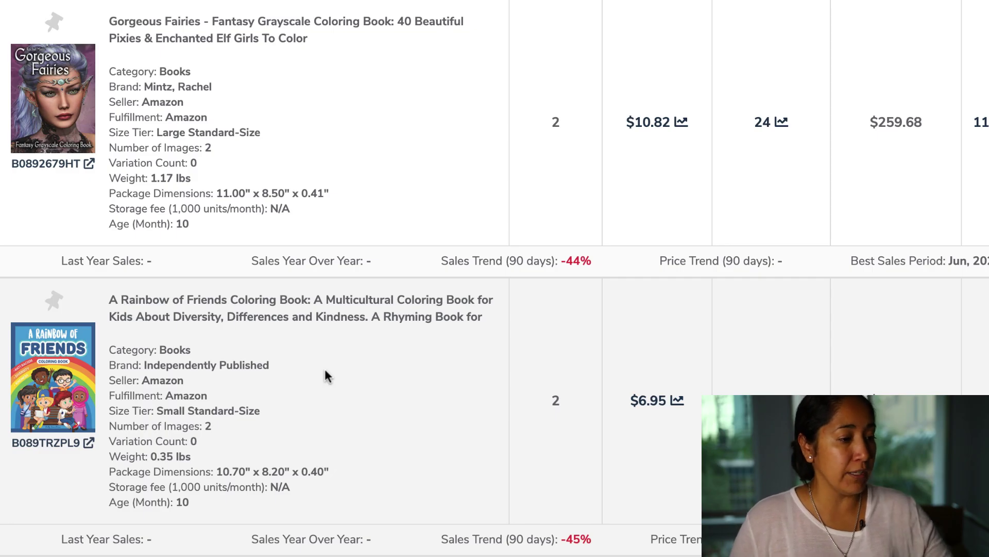
pyautogui.scroll(-20, 324, 369)
# - Replace the Title Keyword Search term with "activity" and rerun the product search
pyautogui.scroll(20, 324, 369)
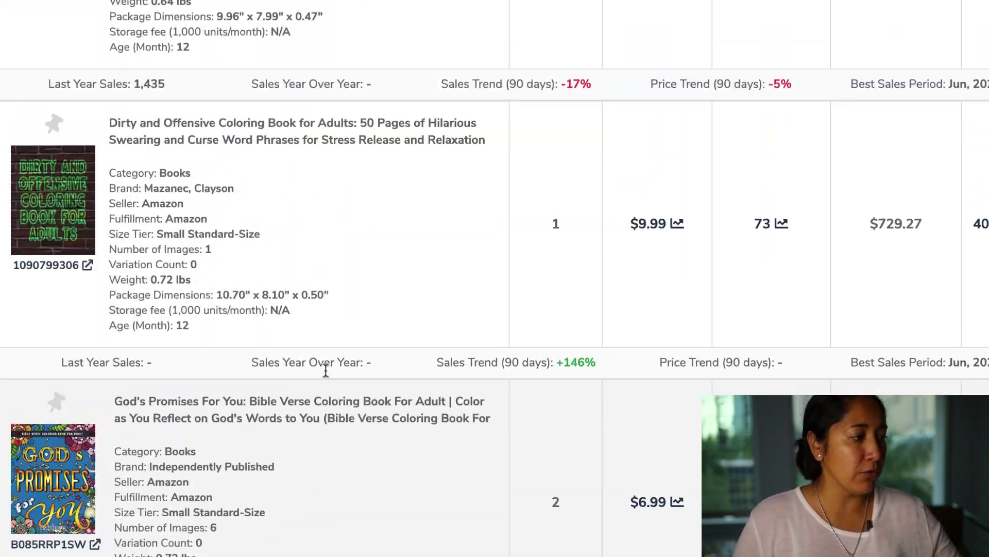
pyautogui.scroll(20, 325, 369)
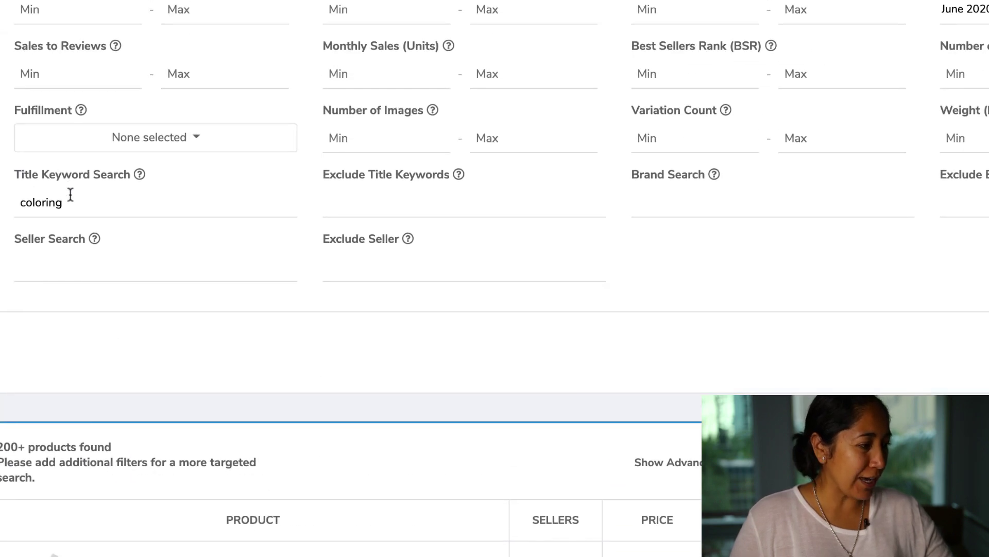
pyautogui.moveTo(70, 202); pyautogui.dragTo(7, 201)
pyautogui.write('activity')
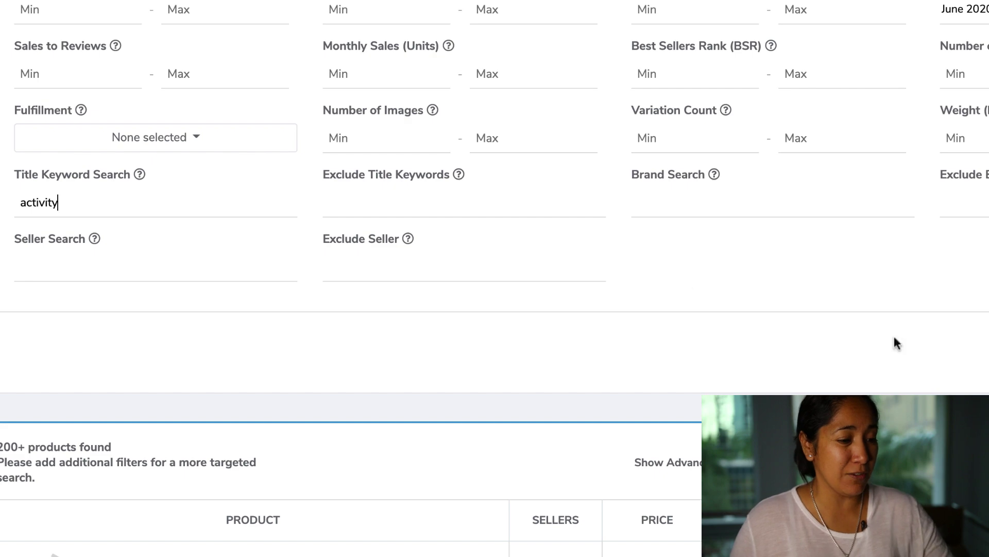
pyautogui.scroll(5, 351, 278)
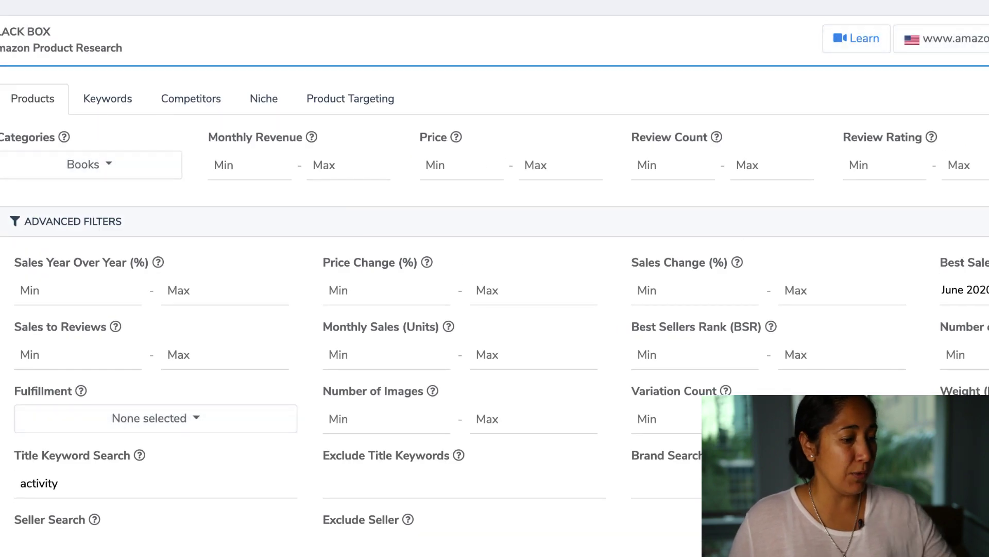
# - Sort the activity book results by monthly revenue, highest first
pyautogui.scroll(-10, 957, 392)
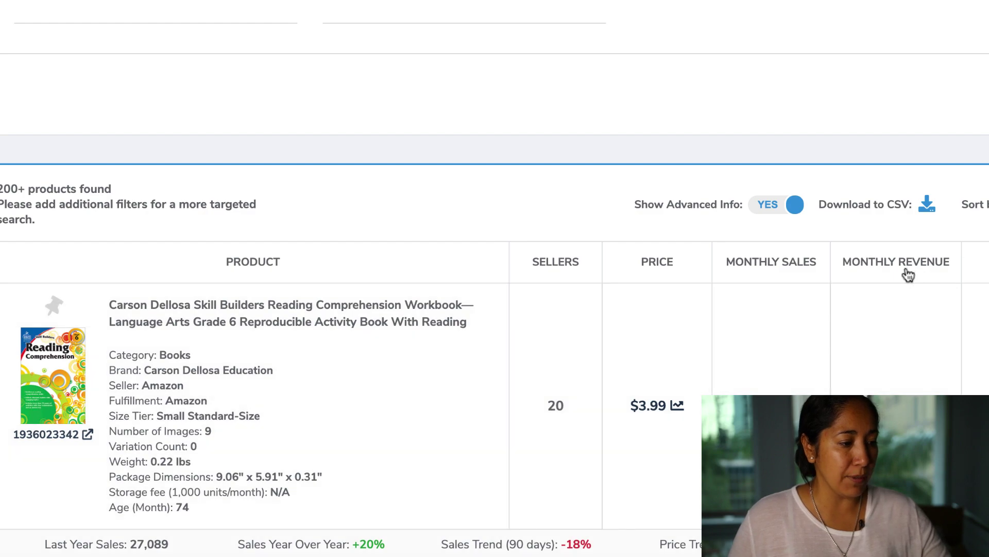
pyautogui.scroll(10, 904, 273)
pyautogui.scroll(-3, 904, 310)
pyautogui.scroll(-10, 905, 341)
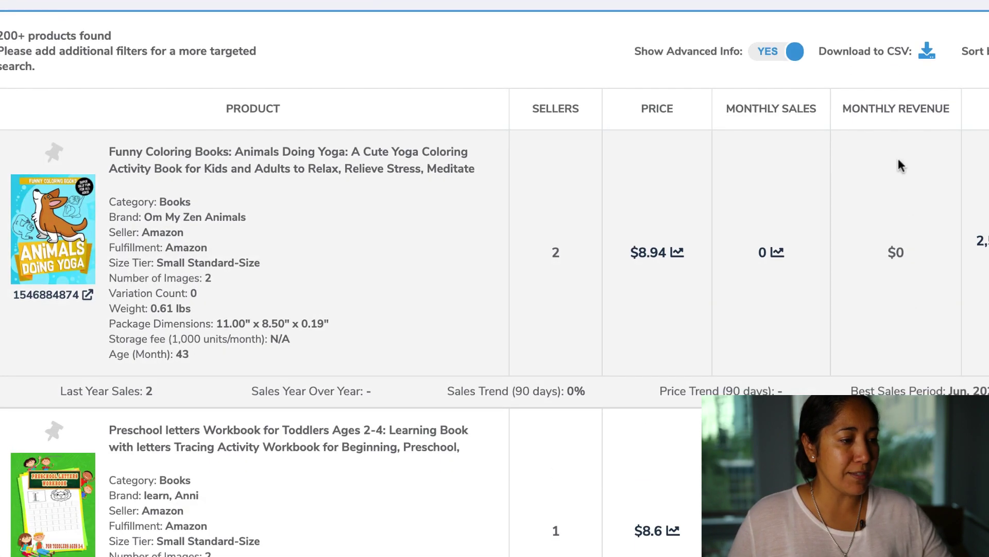
pyautogui.scroll(10, 892, 114)
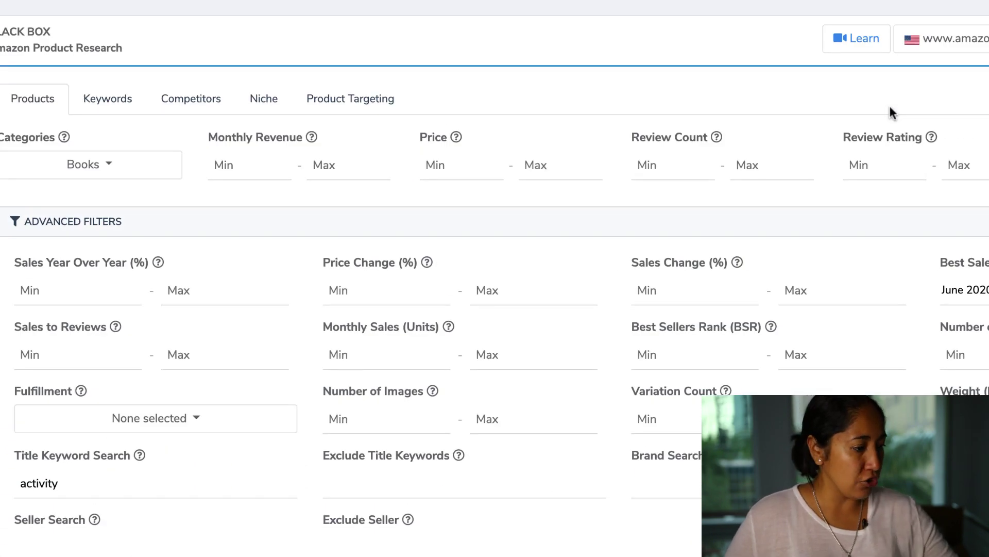
# - Review the top-revenue activity books from the Carson Dellosa Reading Comprehension Workbook to My Family Is Changing, highlighting the latter's last-year sales figure
pyautogui.scroll(-15, 889, 104)
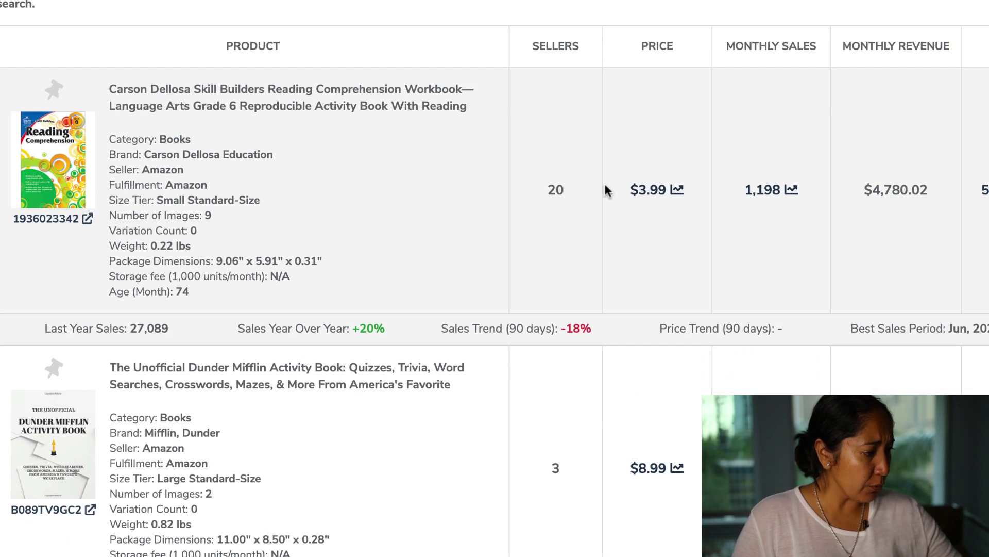
pyautogui.scroll(-5, 520, 242)
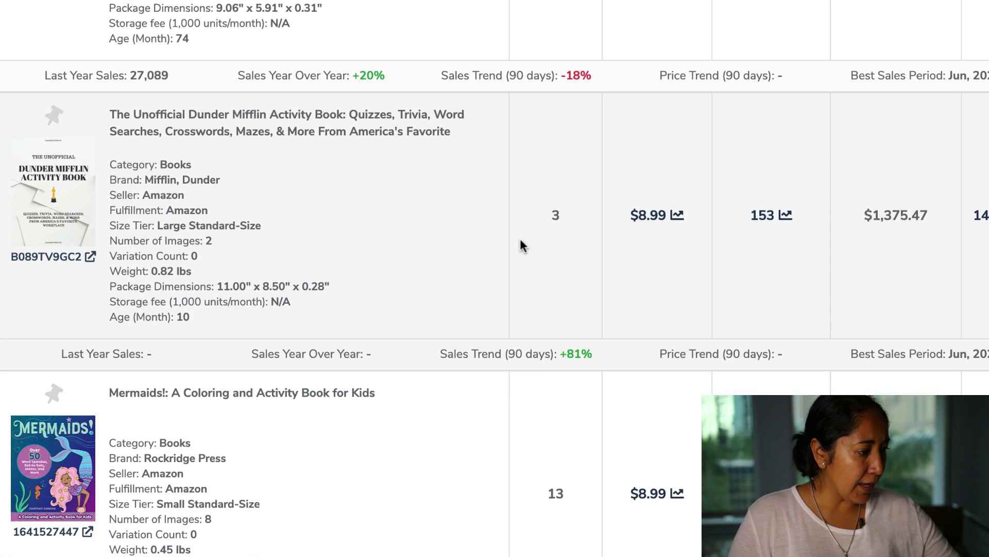
pyautogui.scroll(-12, 520, 241)
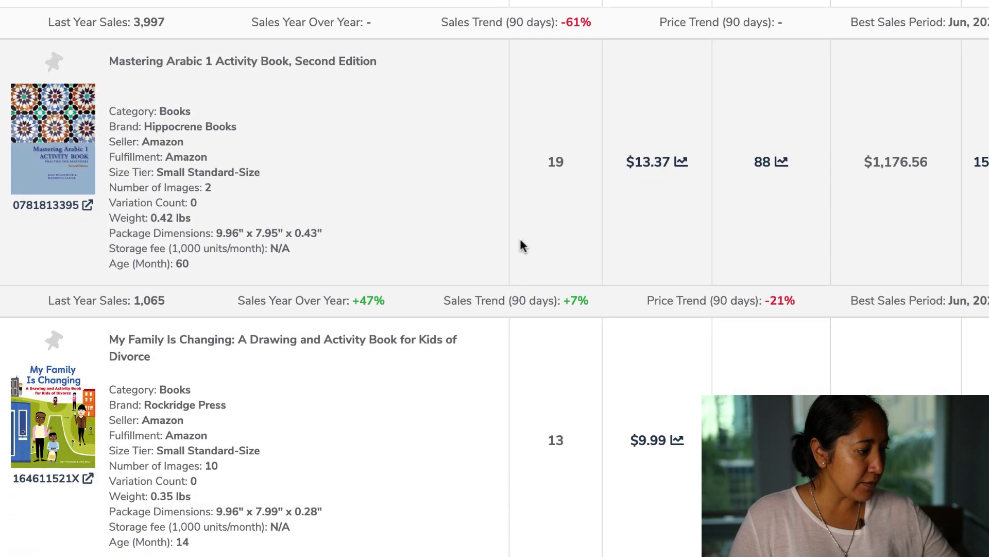
pyautogui.scroll(-6, 460, 391)
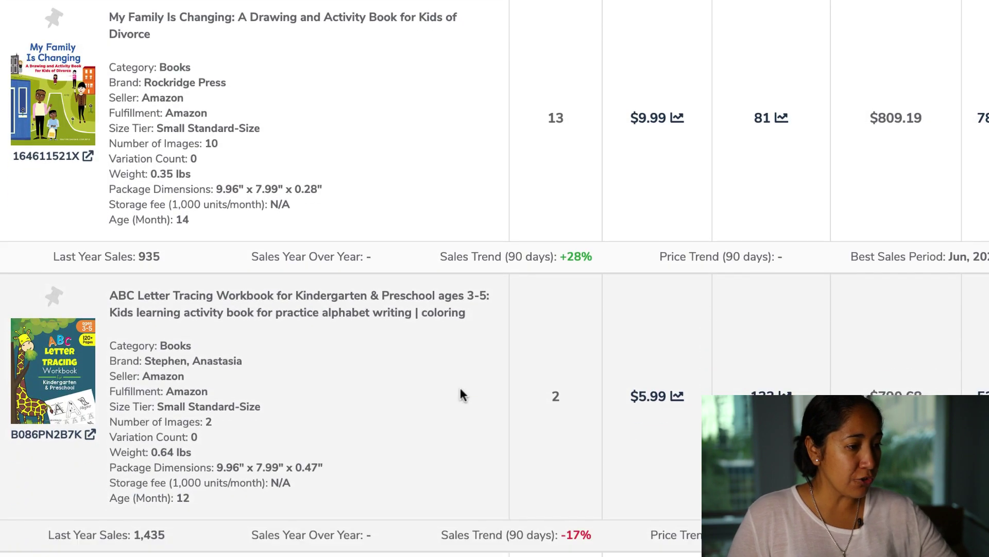
pyautogui.scroll(2, 460, 390)
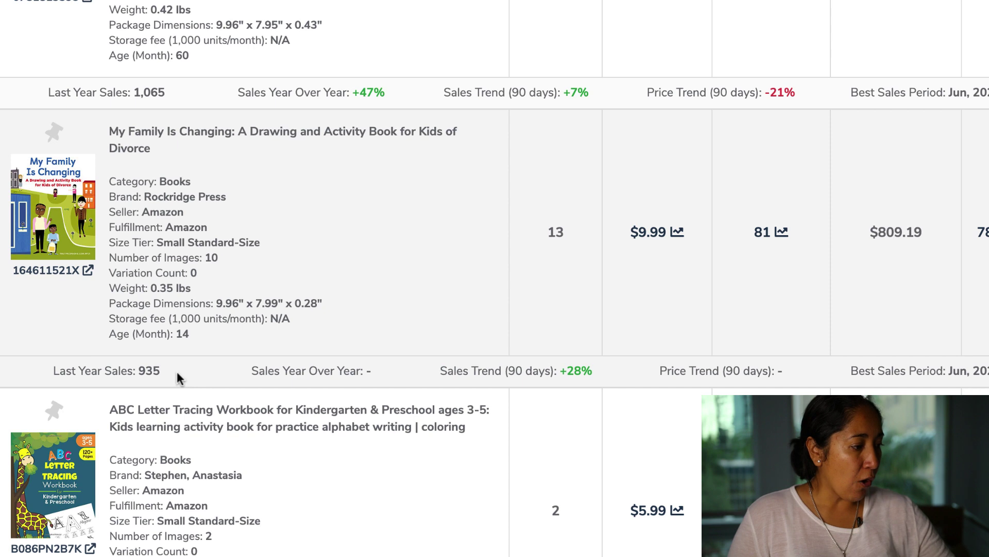
pyautogui.moveTo(177, 371); pyautogui.dragTo(129, 372)
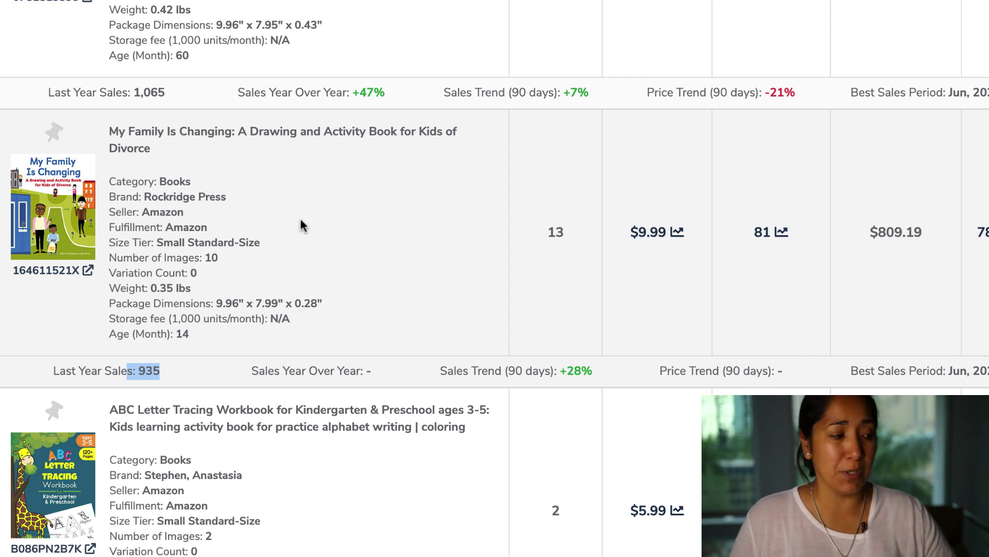
# - Examine the activity books from ABC Letter Tracing Workbook through Shark Coloring Book, comparing themes, prices, monthly sales, revenue and sales trends
pyautogui.scroll(-7, 299, 217)
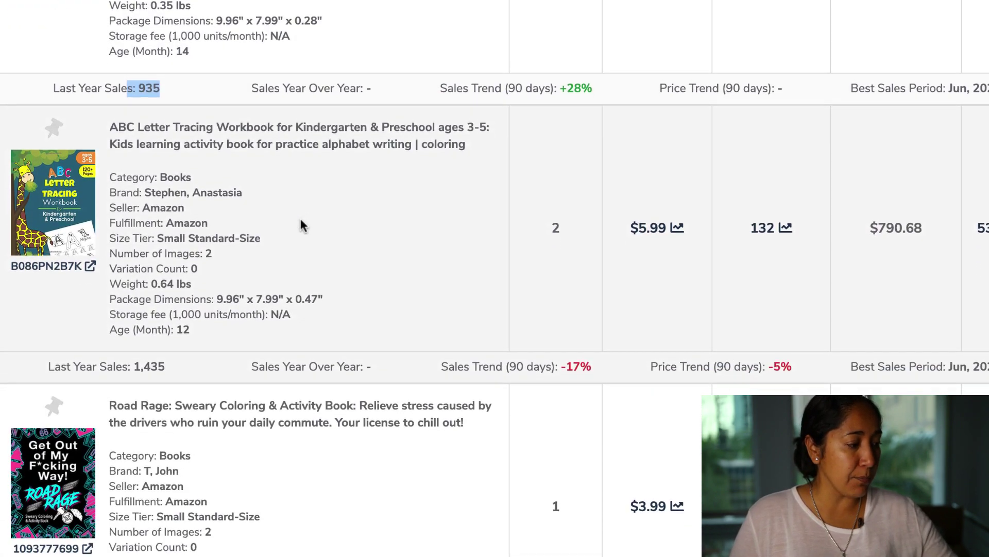
pyautogui.scroll(-2, 300, 219)
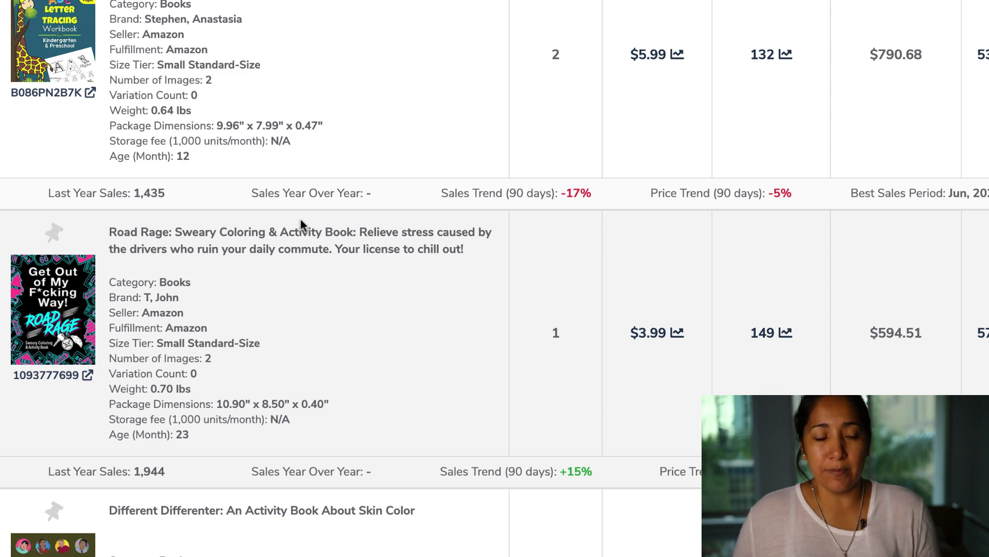
pyautogui.scroll(-2, 300, 218)
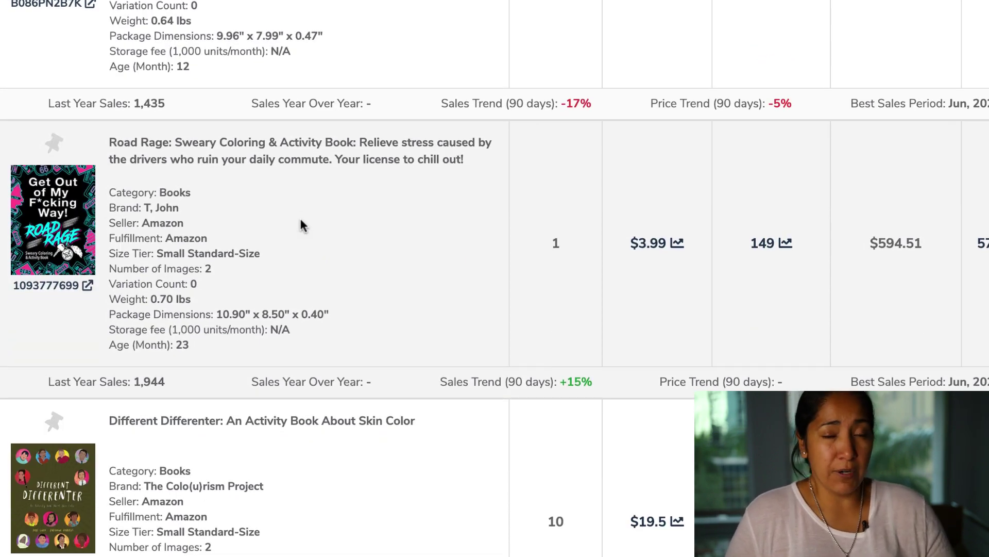
pyautogui.scroll(-3, 300, 221)
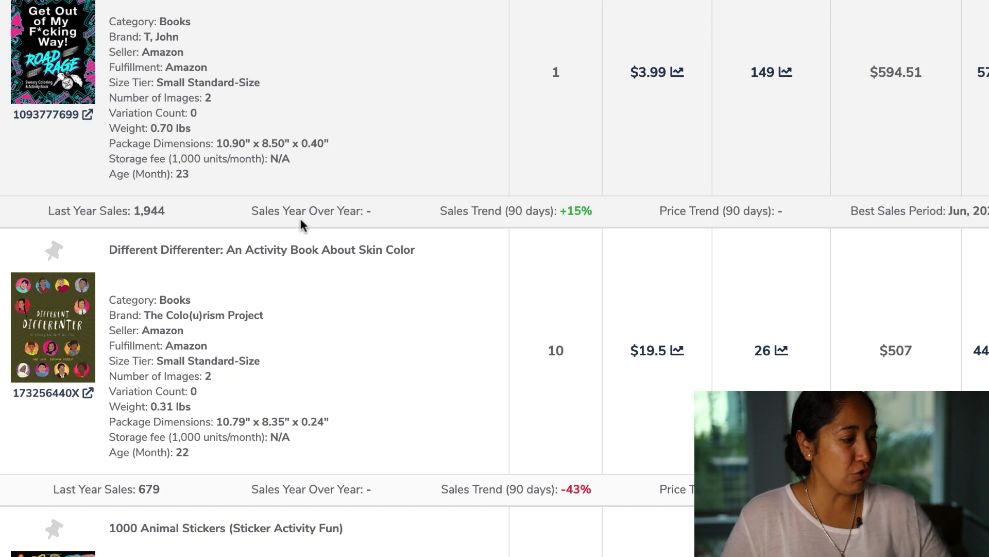
pyautogui.scroll(-1, 302, 225)
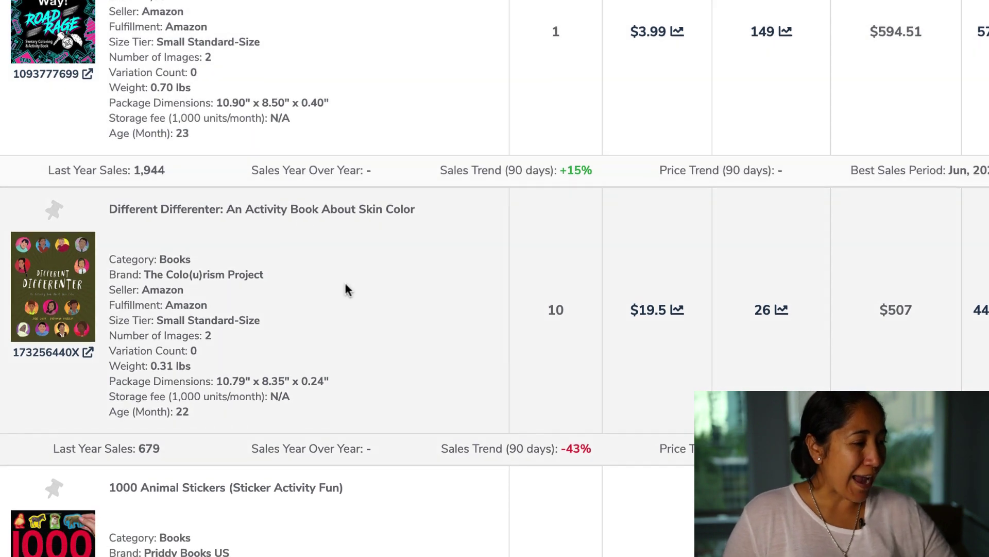
pyautogui.scroll(-4, 345, 285)
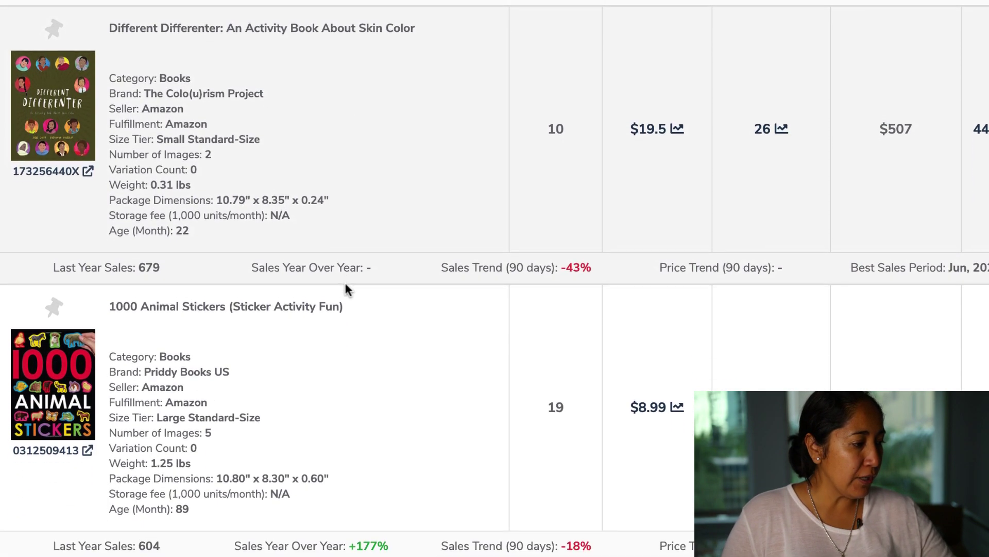
pyautogui.scroll(-5, 345, 285)
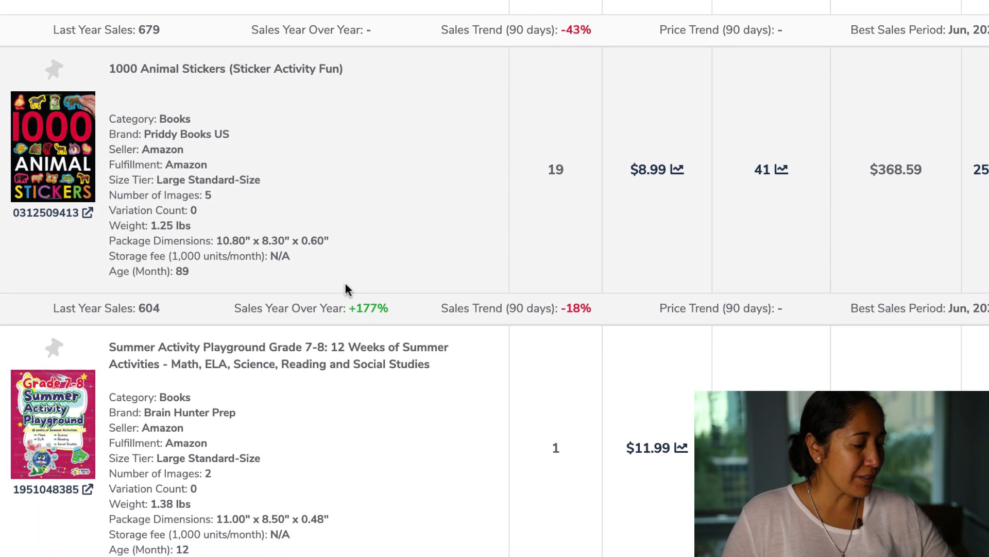
pyautogui.scroll(-5, 346, 285)
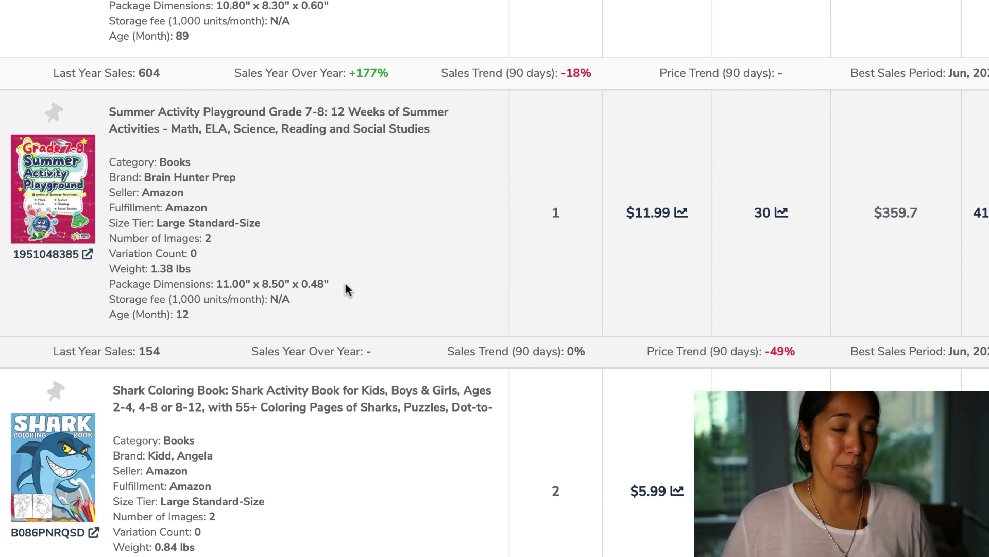
pyautogui.scroll(-5, 346, 284)
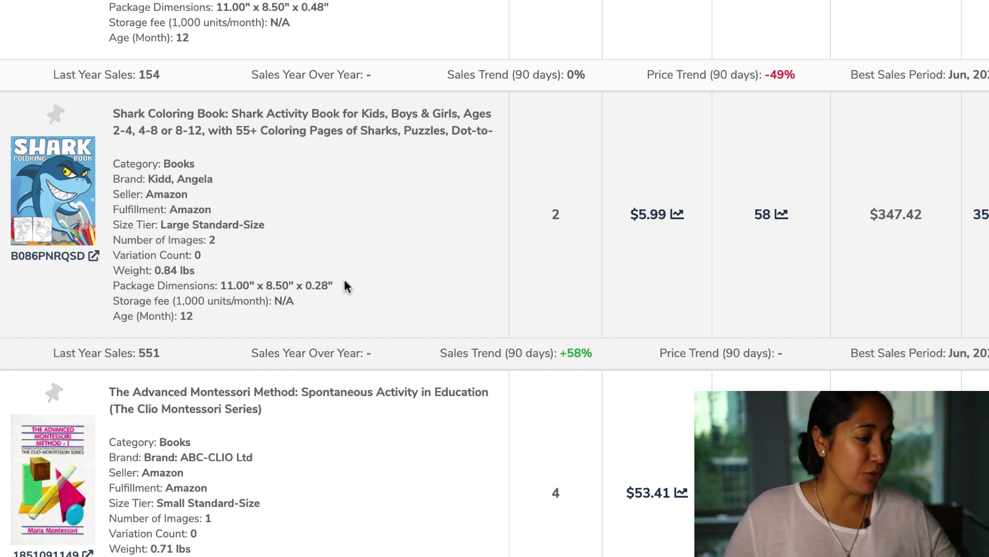
pyautogui.scroll(-3, 344, 281)
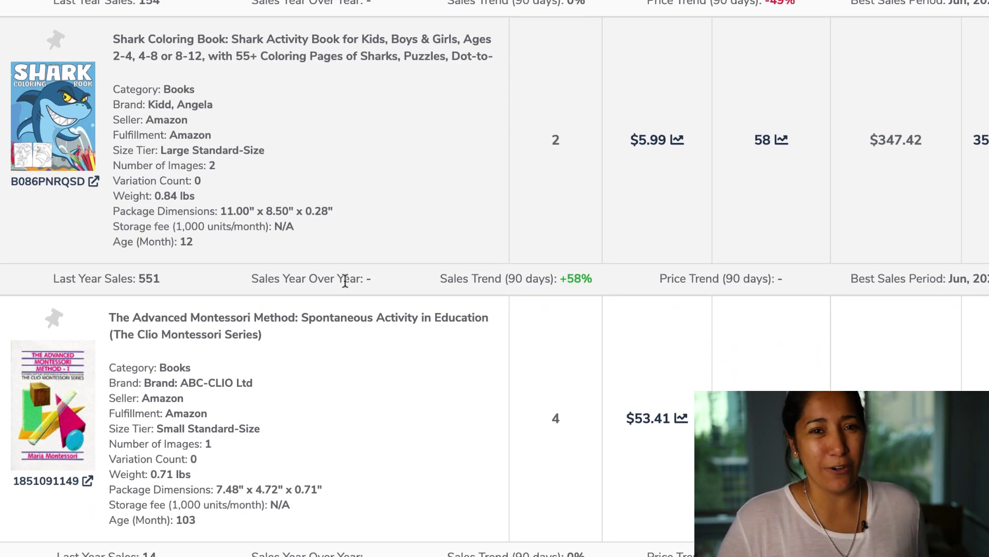
# - Compare the lower-revenue activity books from The Advanced Montessori Method through My Summer Journal, highlighting the summer journal's full title
pyautogui.scroll(-15, 345, 281)
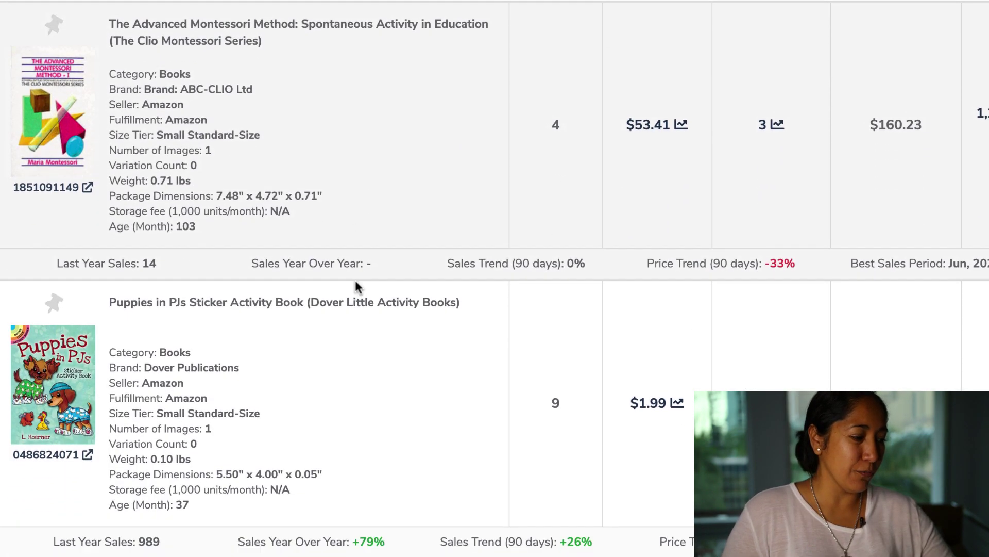
pyautogui.scroll(-1, 358, 286)
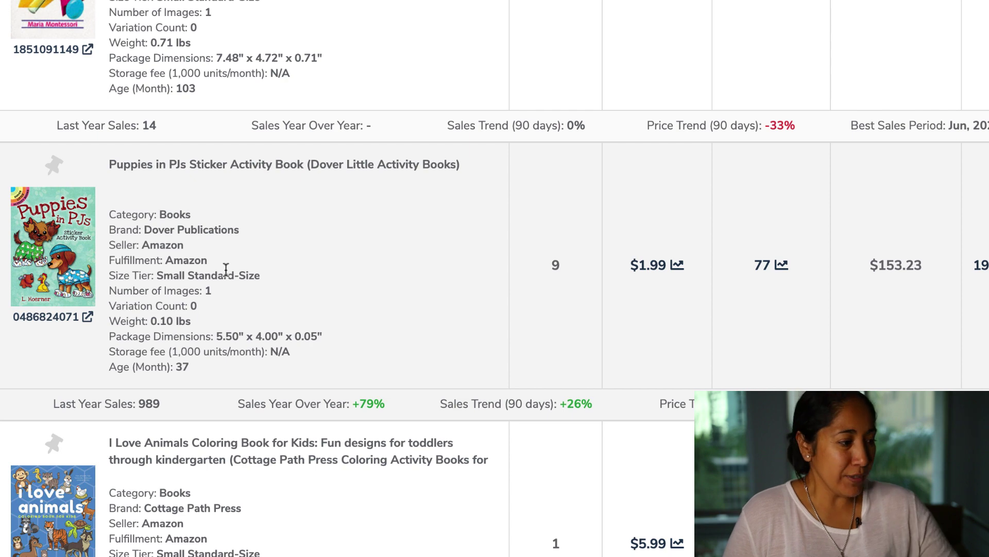
pyautogui.scroll(-3, 226, 269)
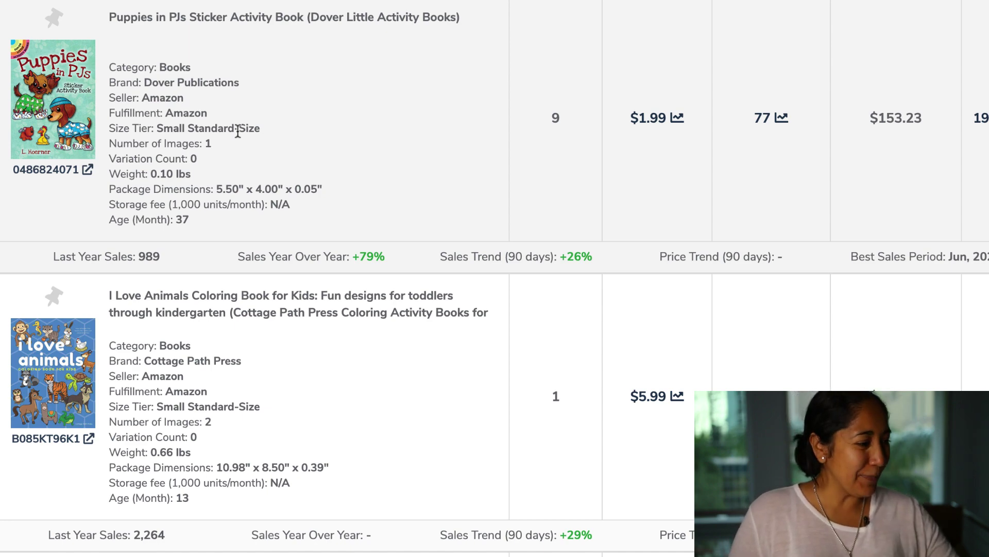
pyautogui.scroll(-4, 238, 131)
pyautogui.scroll(-4, 238, 132)
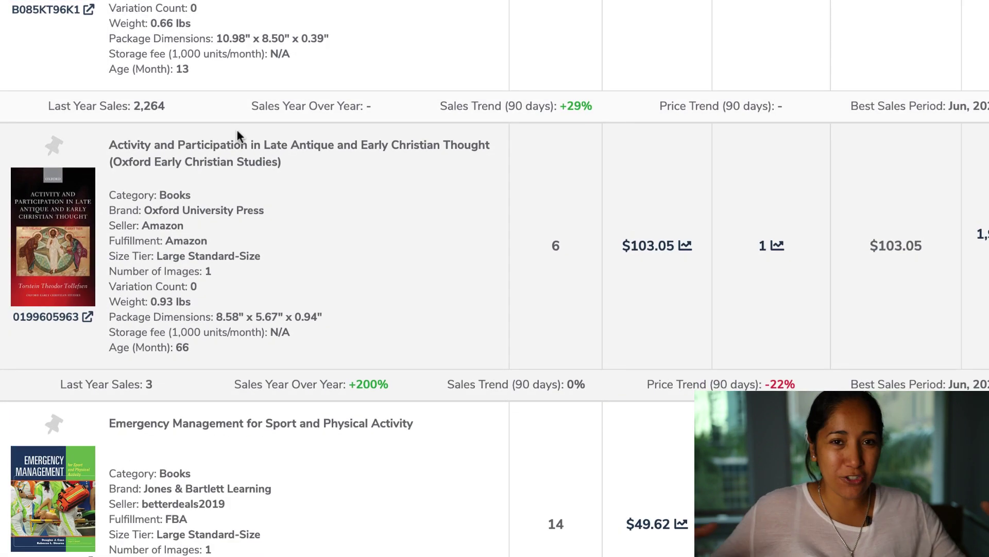
pyautogui.scroll(-4, 237, 135)
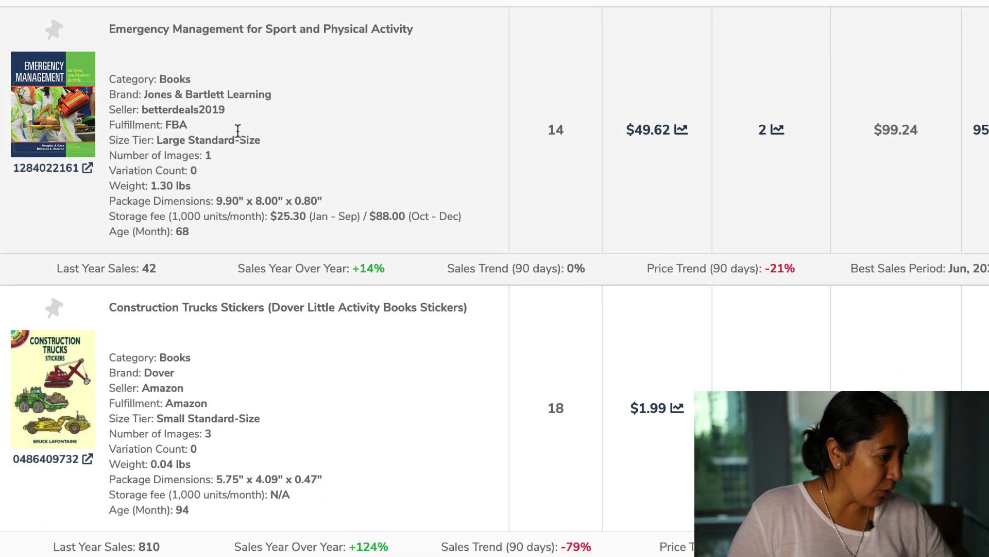
pyautogui.scroll(-2, 260, 266)
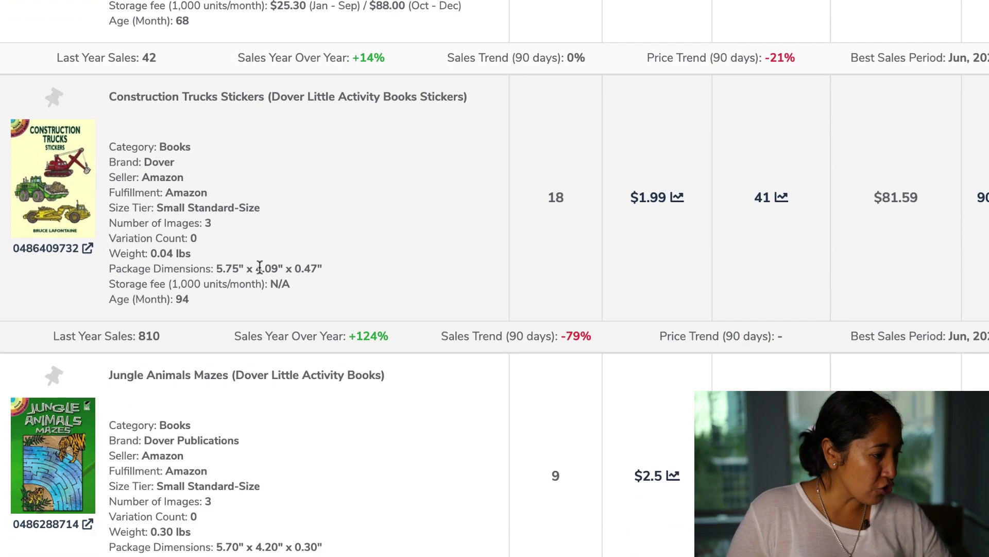
pyautogui.scroll(-2, 316, 326)
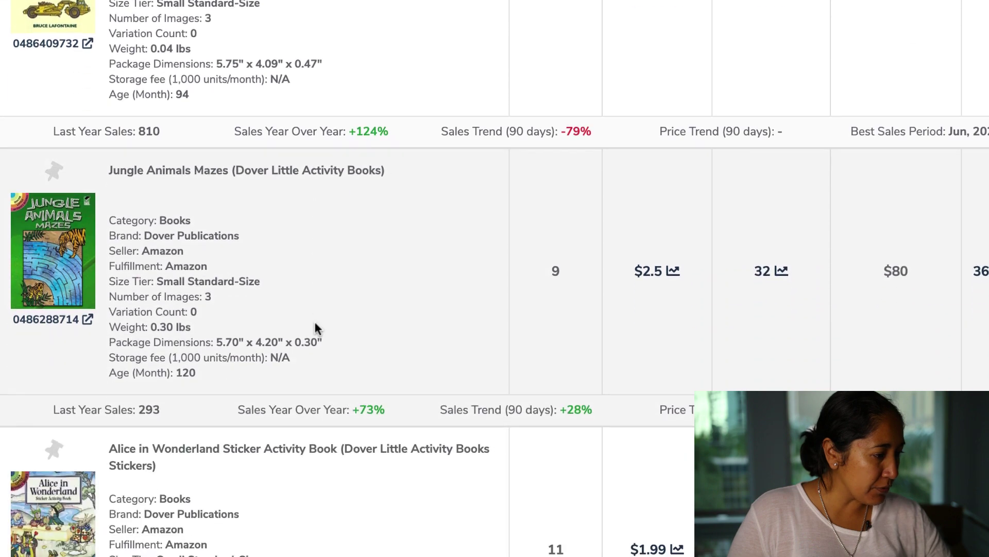
pyautogui.scroll(-4, 316, 325)
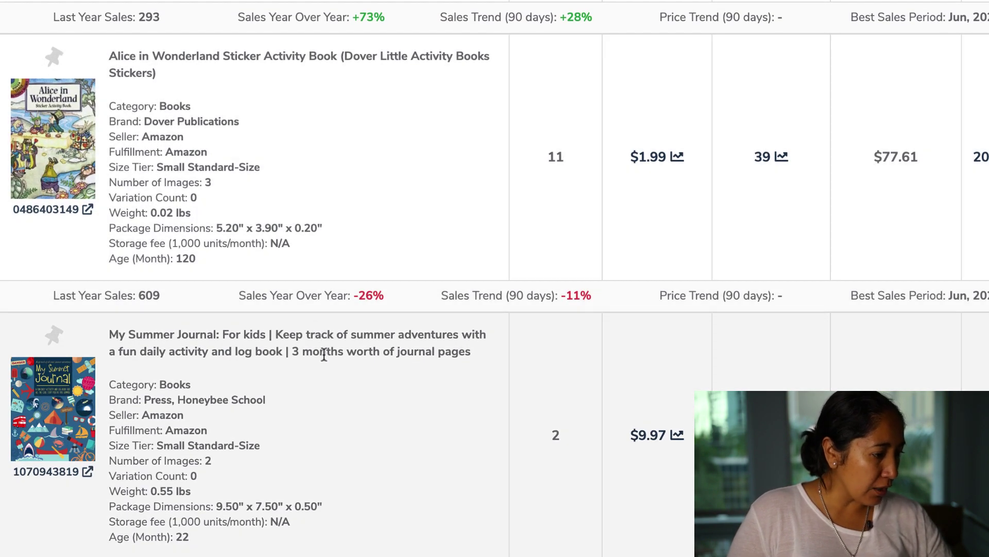
pyautogui.moveTo(481, 351); pyautogui.dragTo(94, 341)
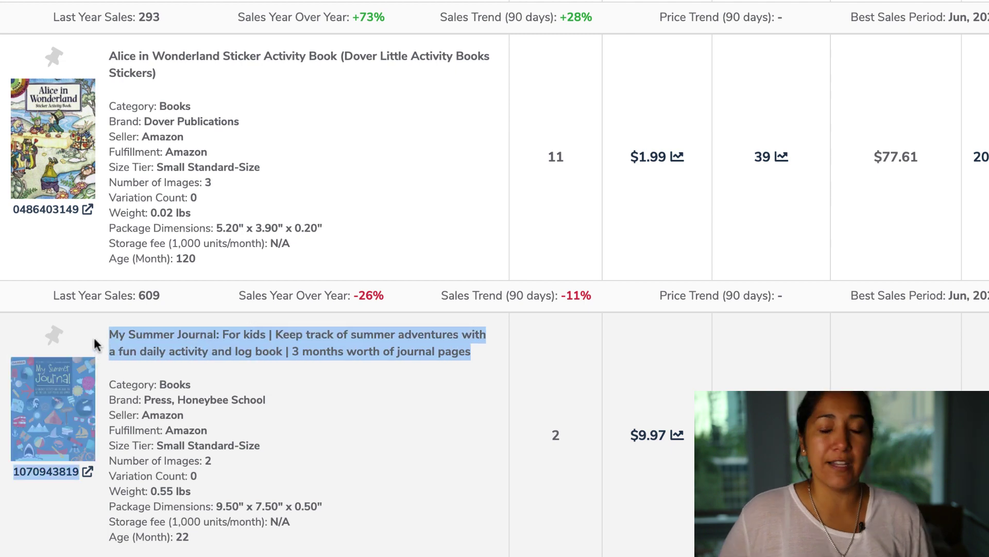